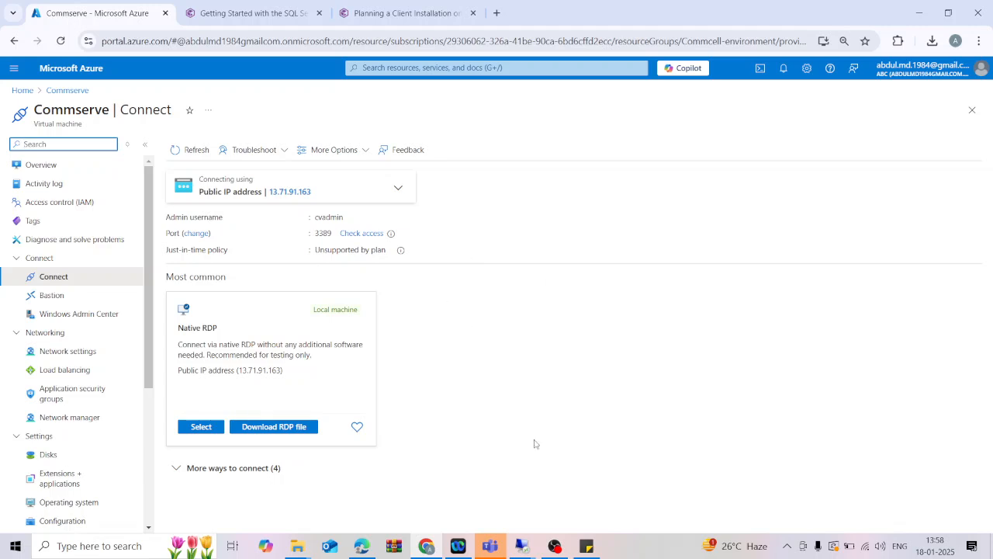
# Take the mediaagent remote desktop out of full screen and resize it to nearly fill the screen.
pyautogui.click(522, 547)
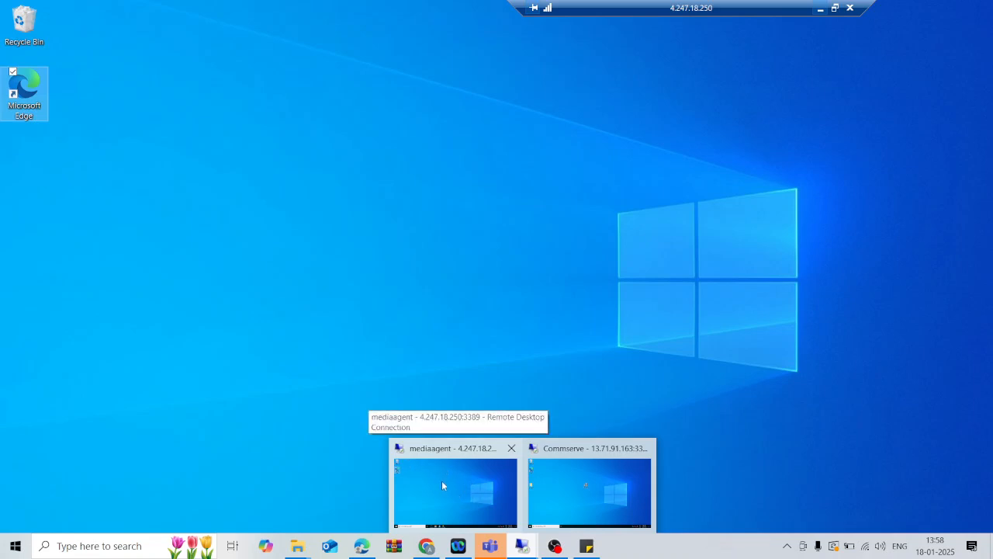
pyautogui.click(450, 494)
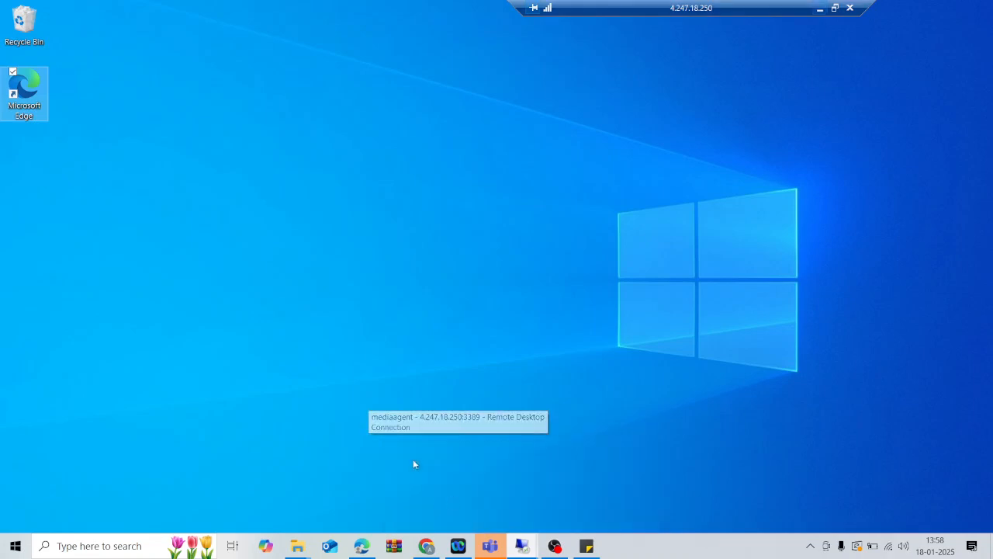
pyautogui.click(819, 8)
pyautogui.moveTo(522, 546)
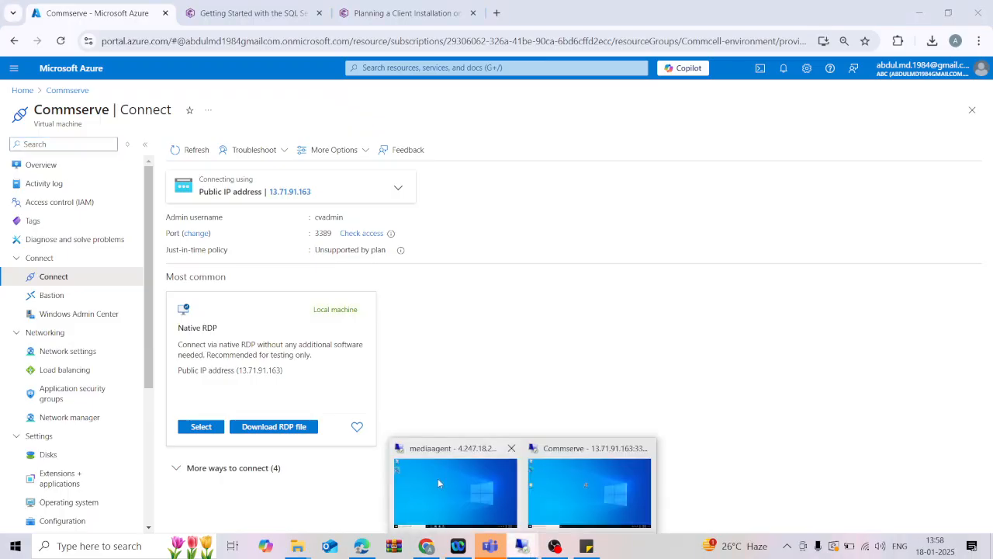
pyautogui.click(438, 478)
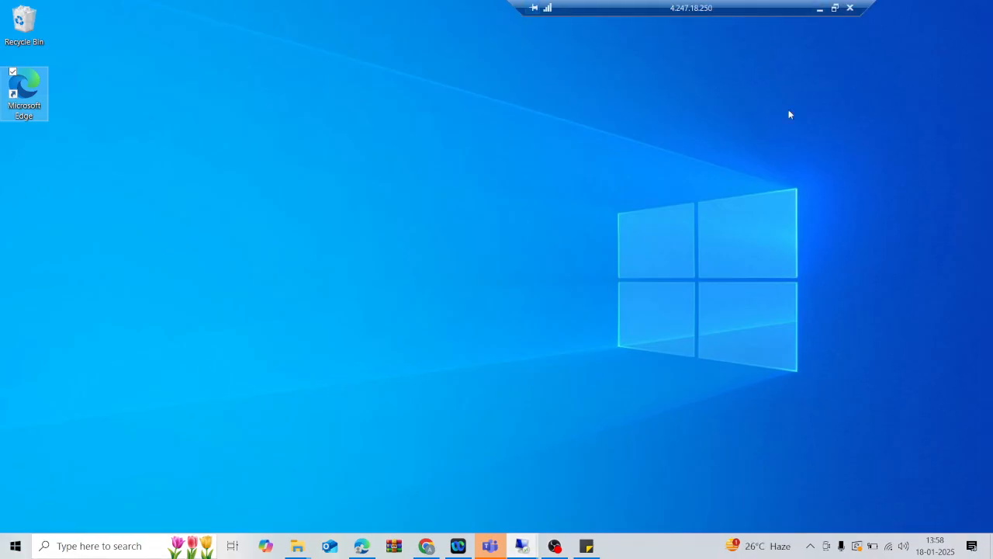
pyautogui.click(835, 8)
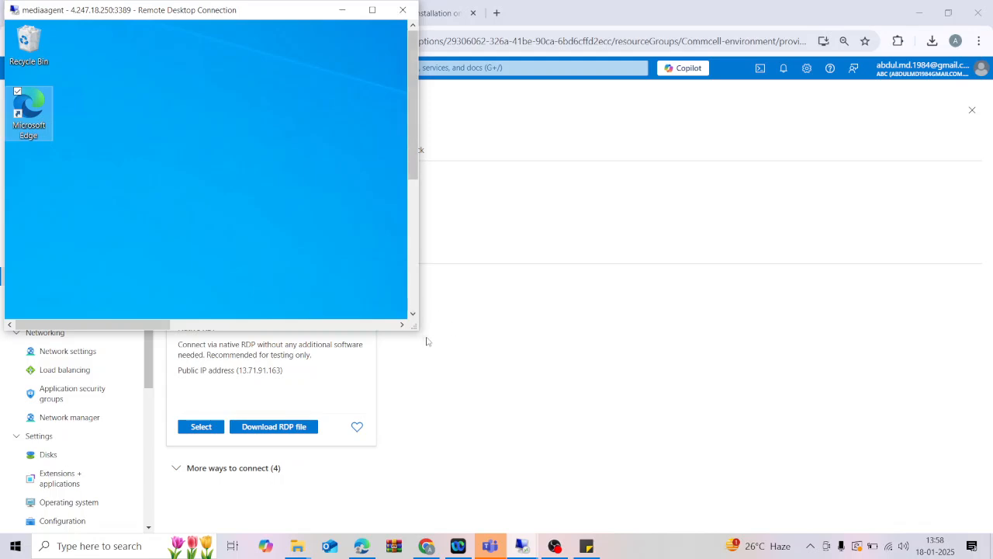
pyautogui.moveTo(417, 332); pyautogui.dragTo(979, 527)
pyautogui.moveTo(974, 435); pyautogui.dragTo(974, 493)
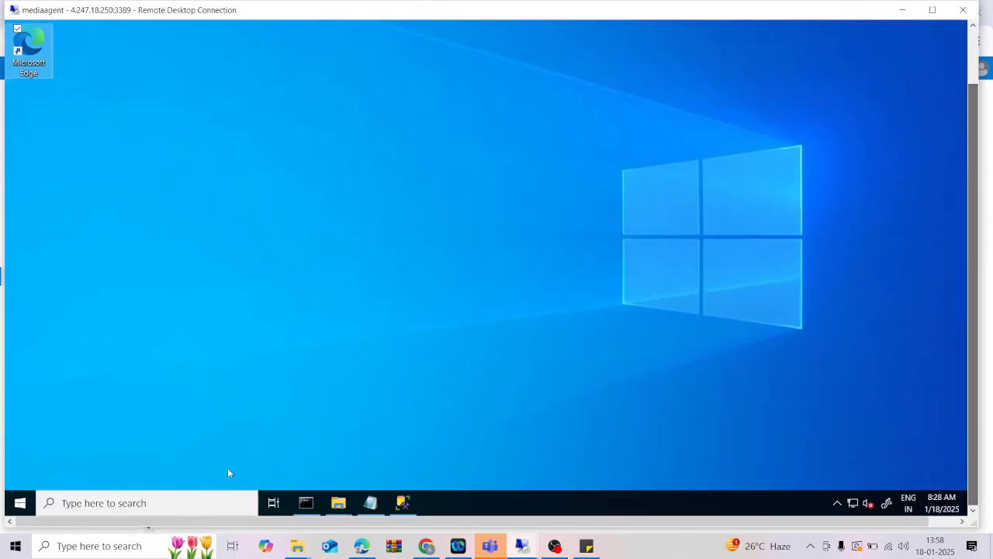
# Launch SQL Server Management Studio 20 from a 'sql serve' Start search, then minimise the mediaagent session.
pyautogui.click(147, 503)
pyautogui.write('sql')
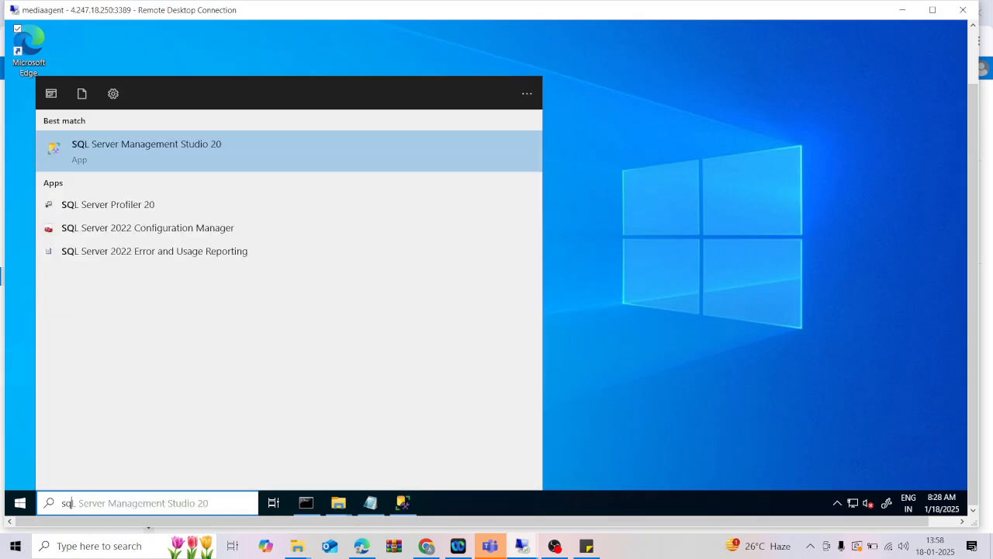
pyautogui.write(' serve')
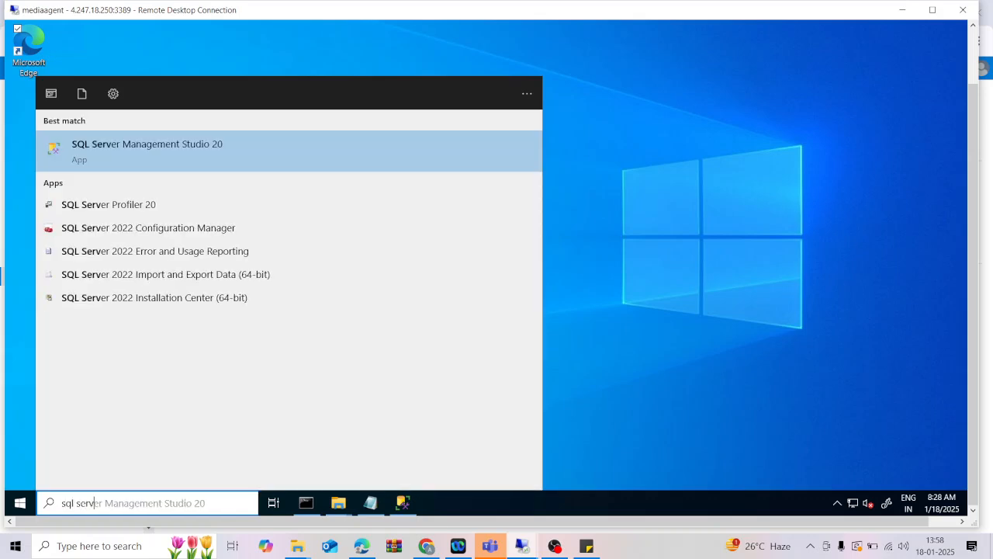
pyautogui.click(176, 172)
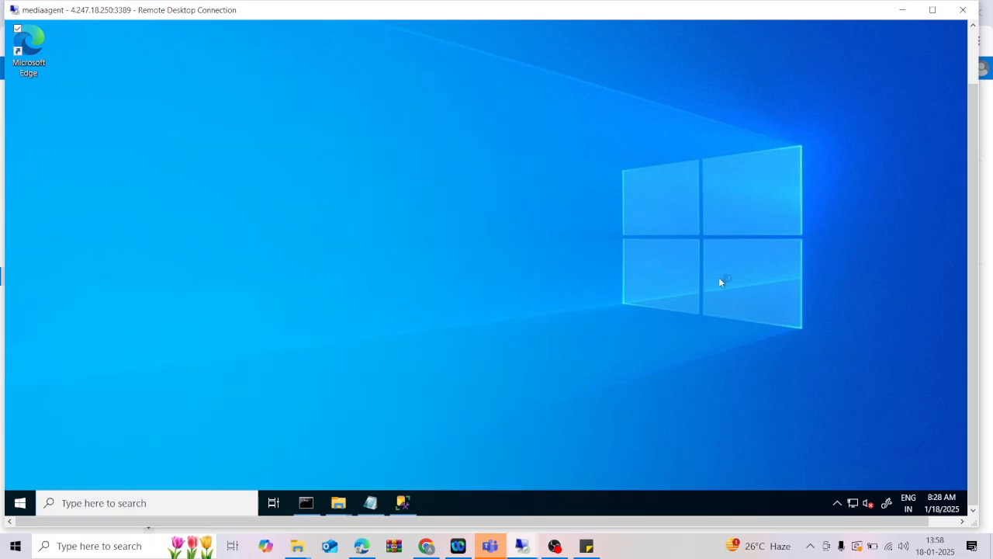
pyautogui.moveTo(973, 165); pyautogui.dragTo(979, 104)
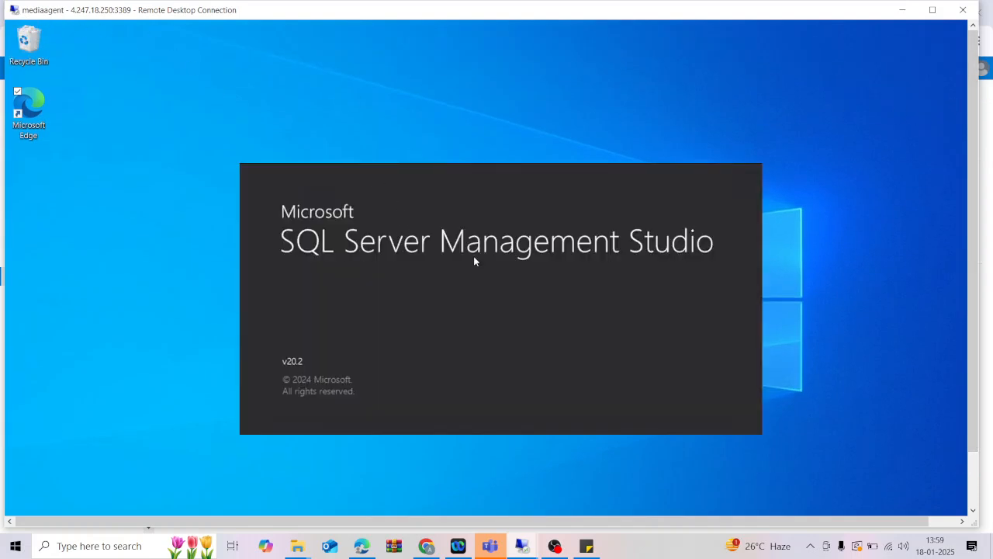
pyautogui.click(903, 8)
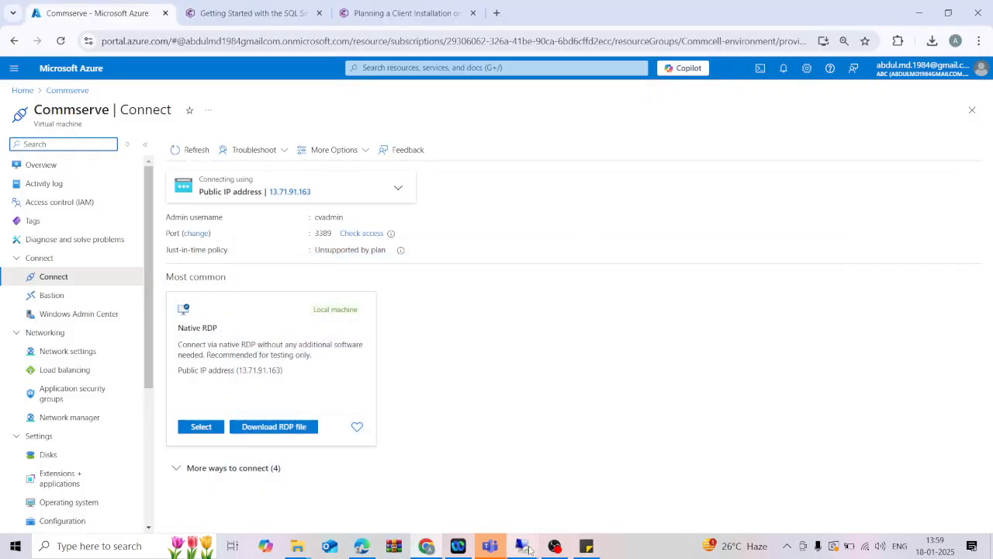
# Bring up the Commserve remote session as a windowed session enlarged to nearly full screen.
pyautogui.moveTo(522, 545)
pyautogui.click(593, 489)
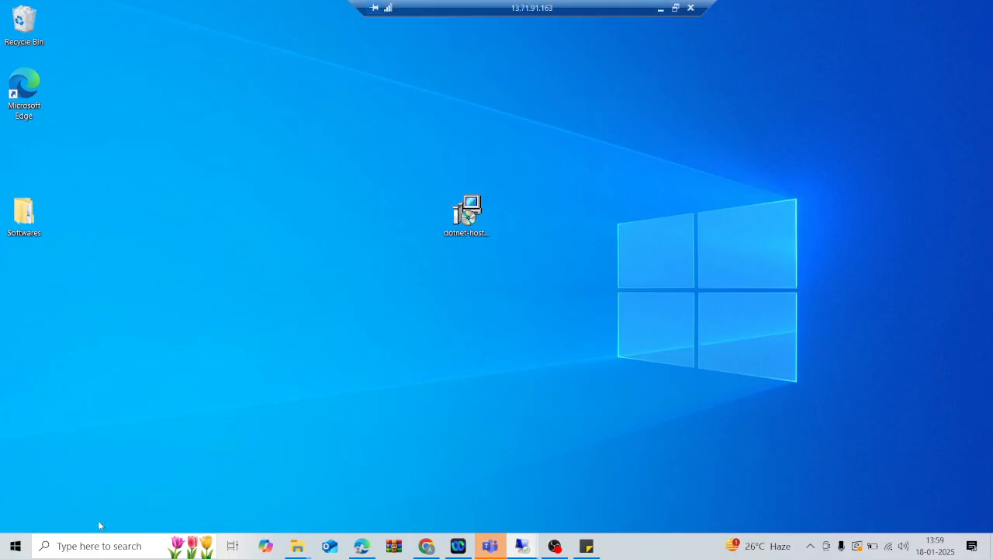
pyautogui.click(675, 8)
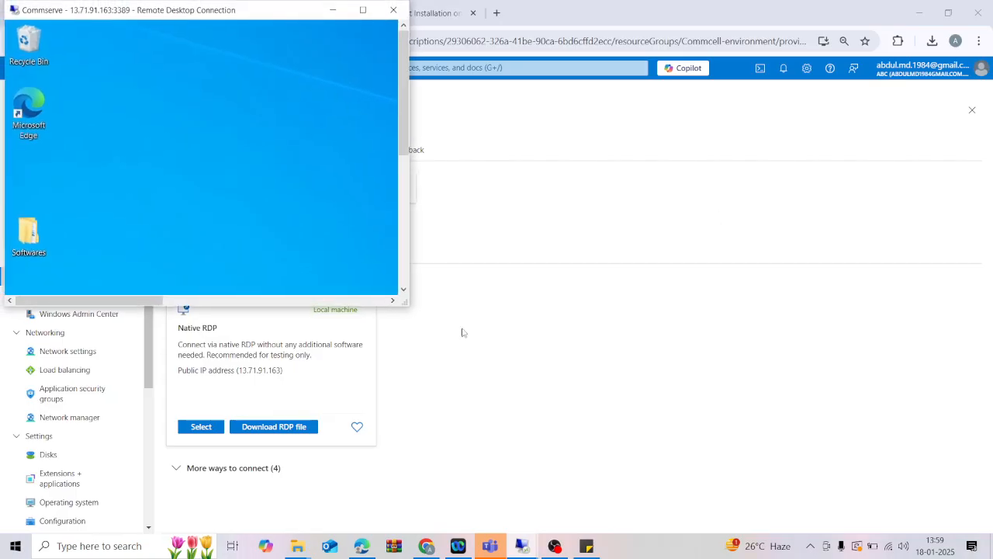
pyautogui.moveTo(407, 305); pyautogui.dragTo(987, 470)
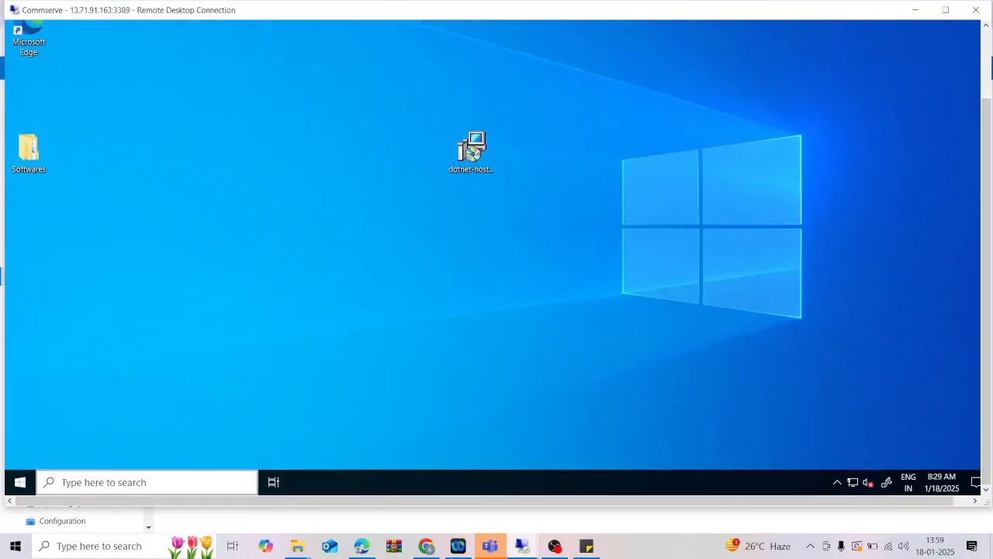
# Start Commvault CommCell Console from the Commvault program group in the Start menu.
pyautogui.click(124, 485)
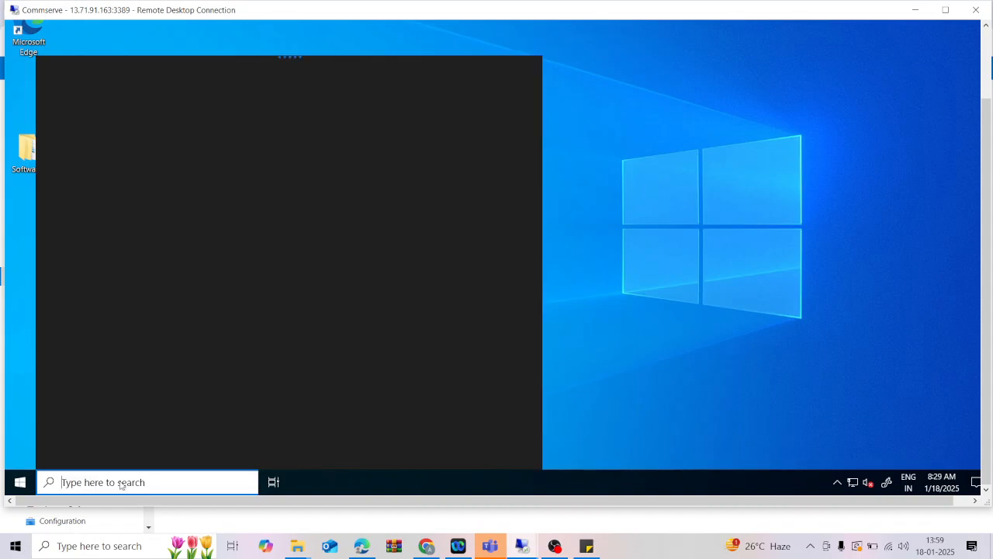
pyautogui.write('comcell')
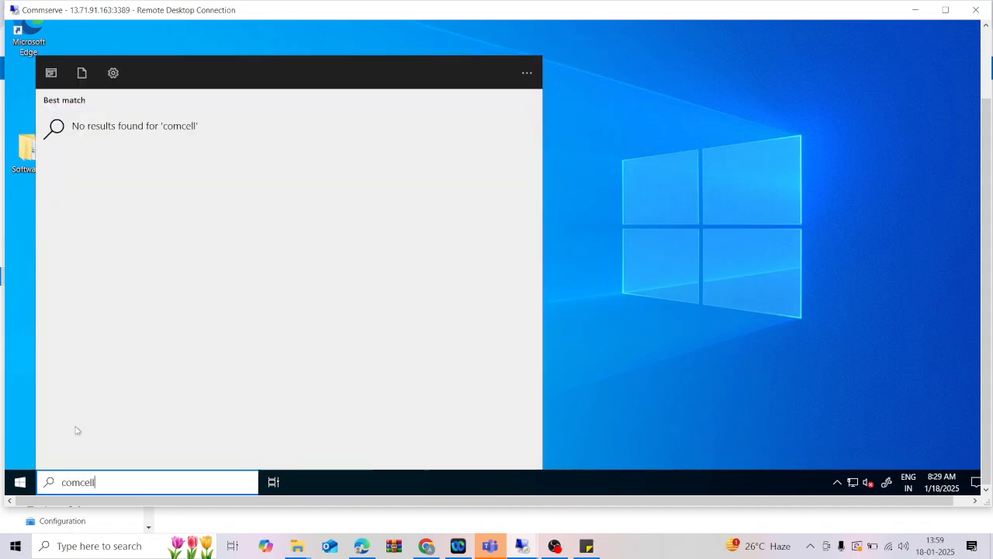
pyautogui.click(21, 482)
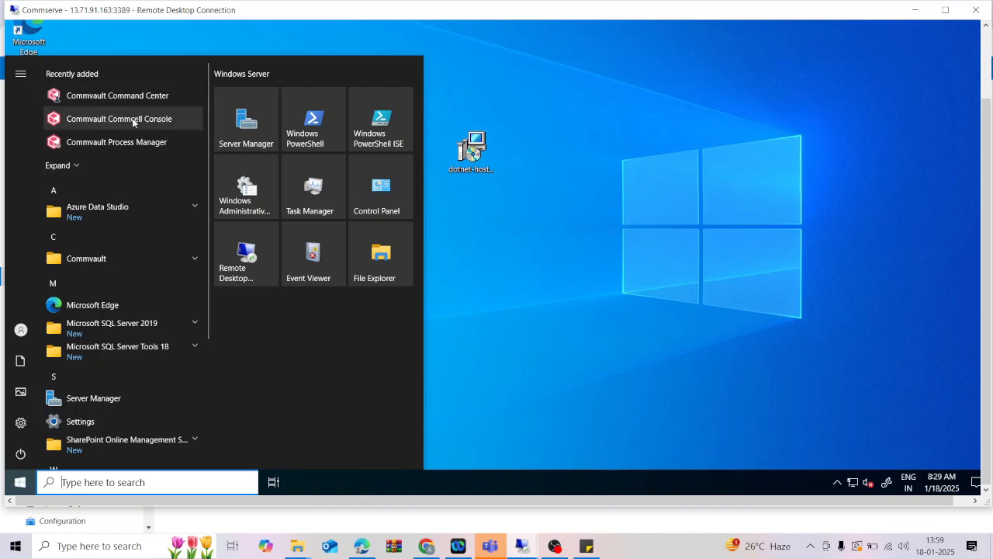
pyautogui.click(190, 261)
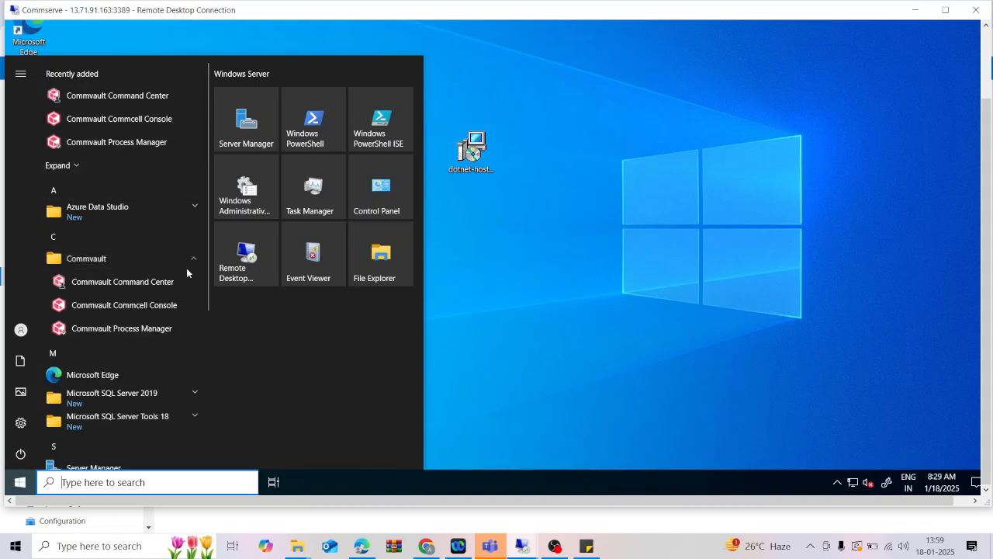
pyautogui.click(138, 308)
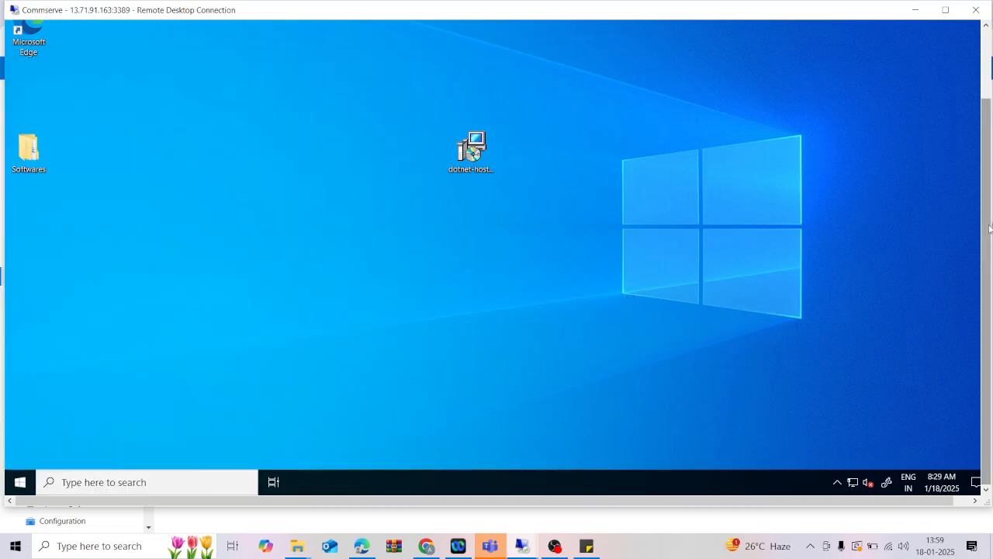
pyautogui.moveTo(986, 228); pyautogui.dragTo(975, 147)
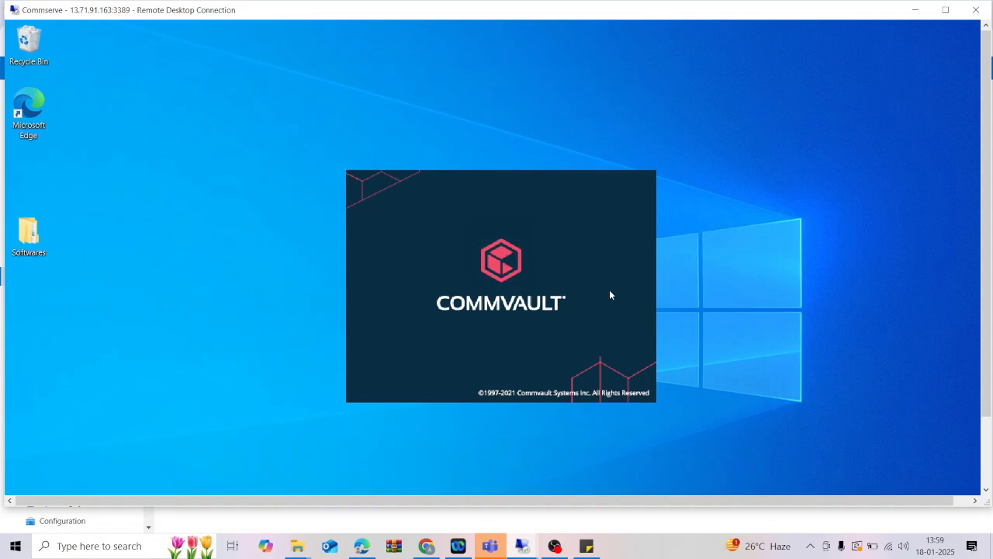
# Maximise the Commserve session and log into the CommCell with the administrator user name and password.
pyautogui.click(945, 9)
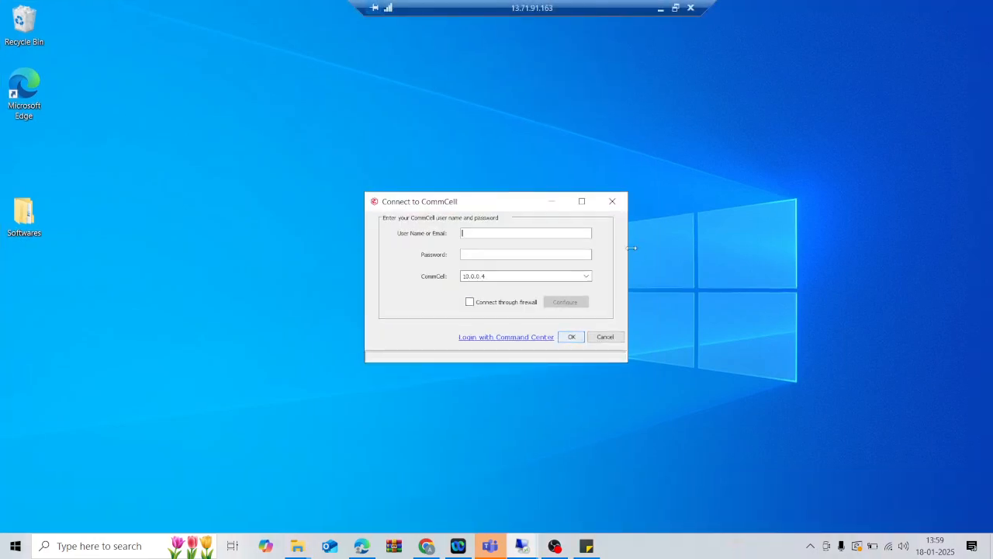
pyautogui.write('admin')
pyautogui.press('Tab')
pyautogui.write('**************')
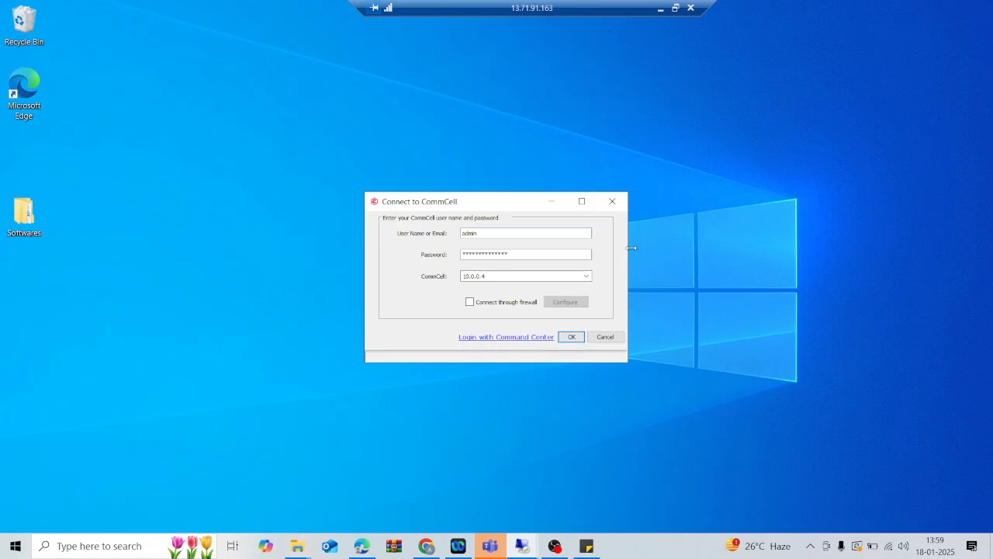
pyautogui.press('Return')
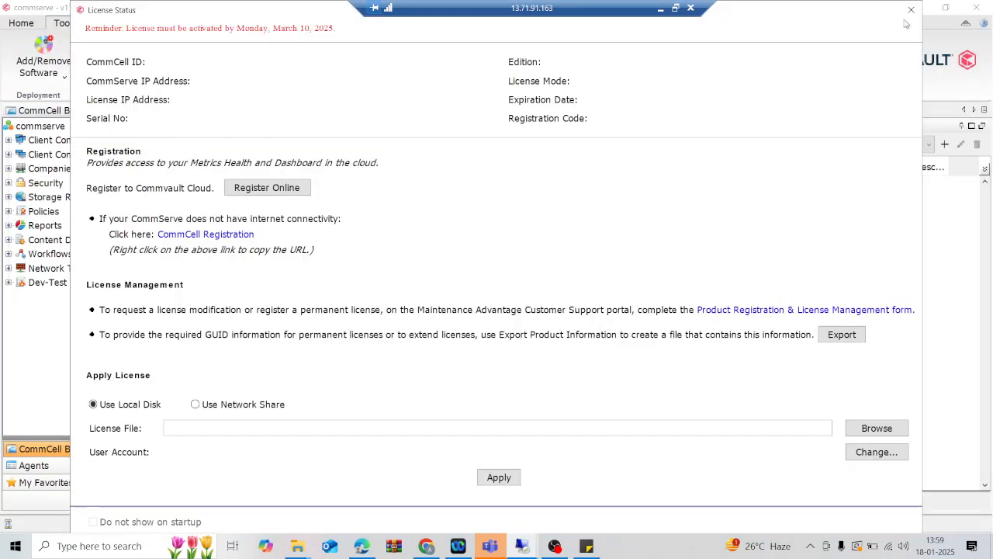
# Dismiss the license reminder and start the Install Software wizard for Windows with manual computer selection.
pyautogui.click(911, 9)
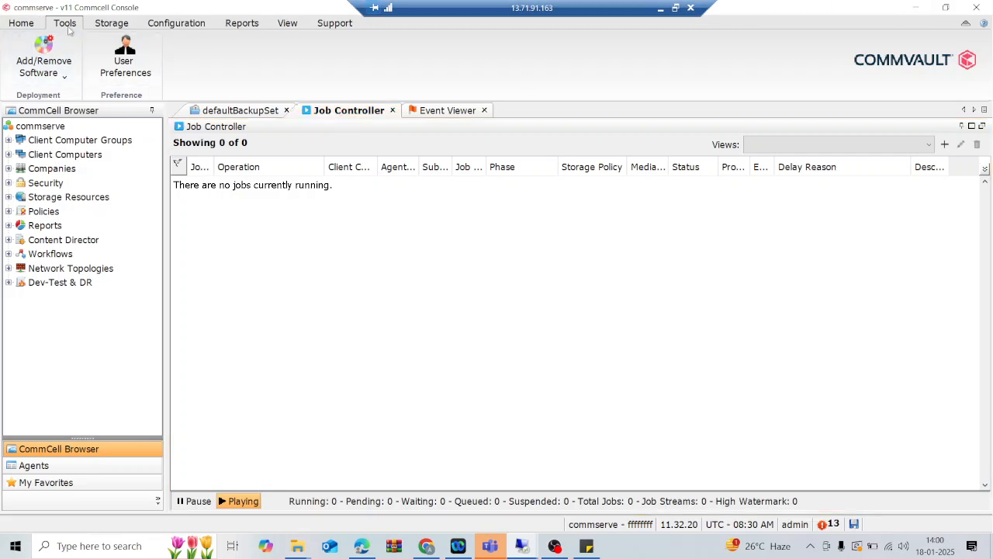
pyautogui.click(67, 77)
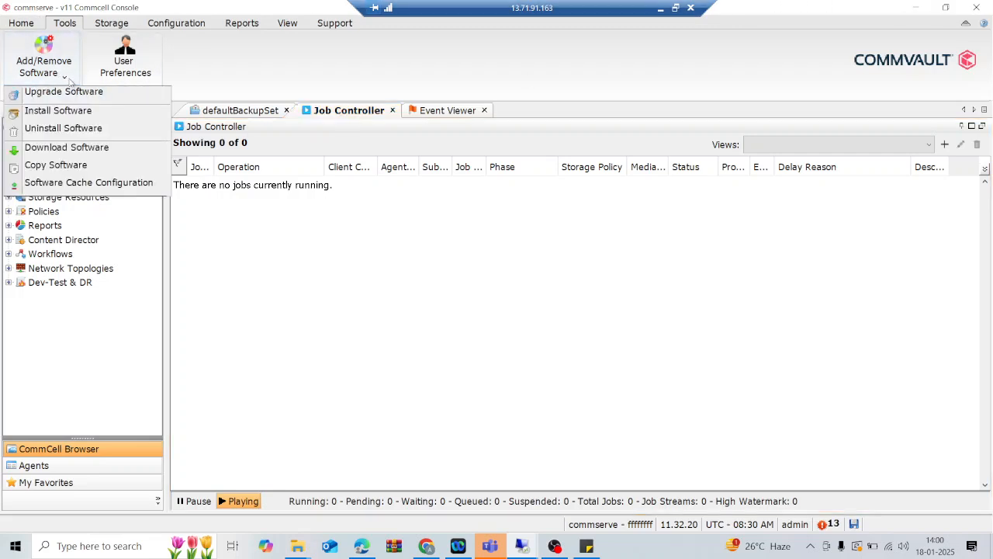
pyautogui.click(58, 111)
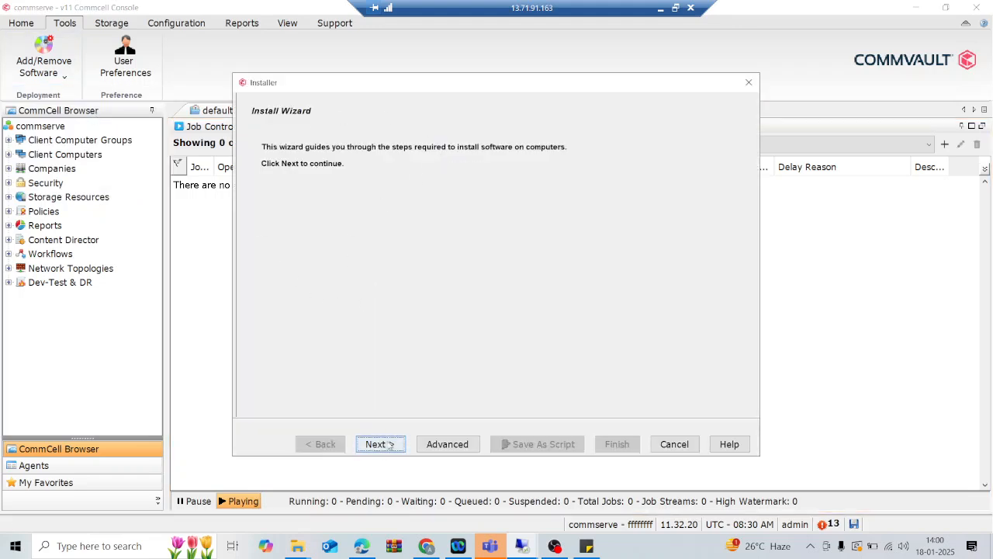
pyautogui.click(383, 446)
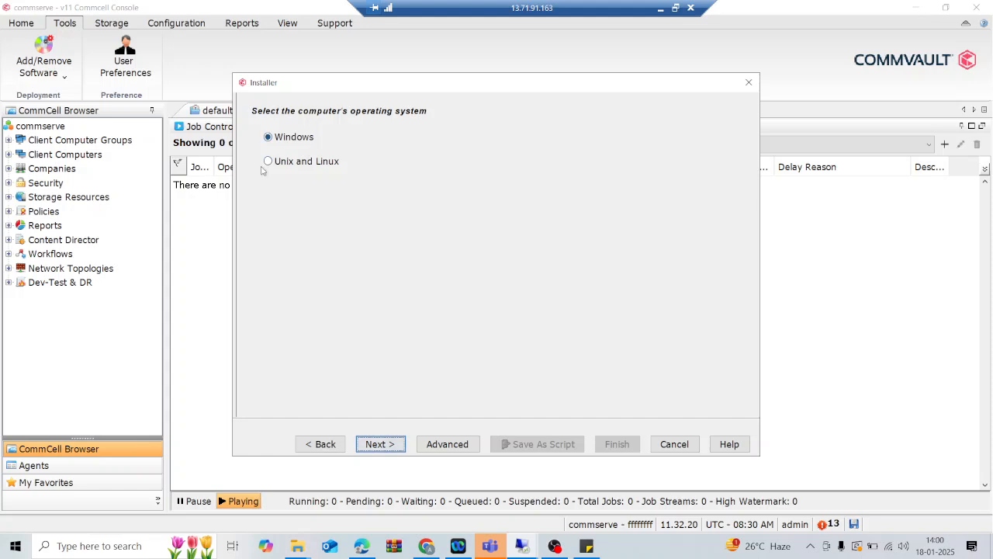
pyautogui.click(388, 447)
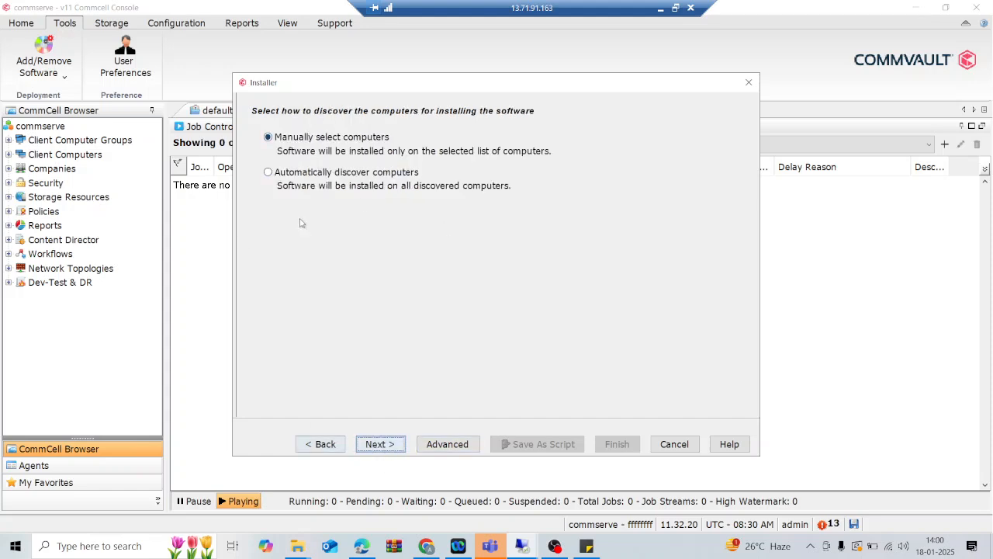
pyautogui.click(380, 444)
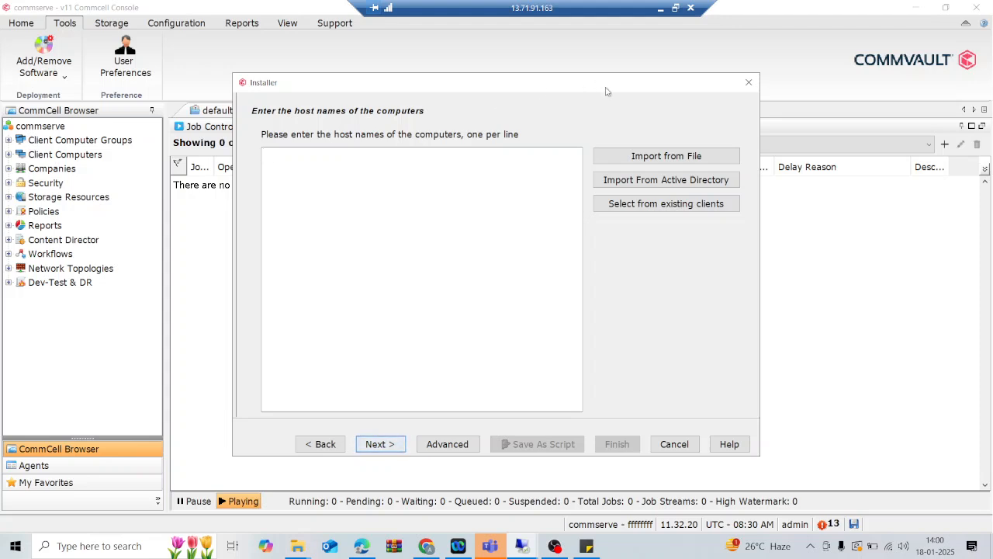
# Switch from the Commserve session to the mediaagent remote desktop.
pyautogui.click(660, 8)
pyautogui.moveTo(524, 550)
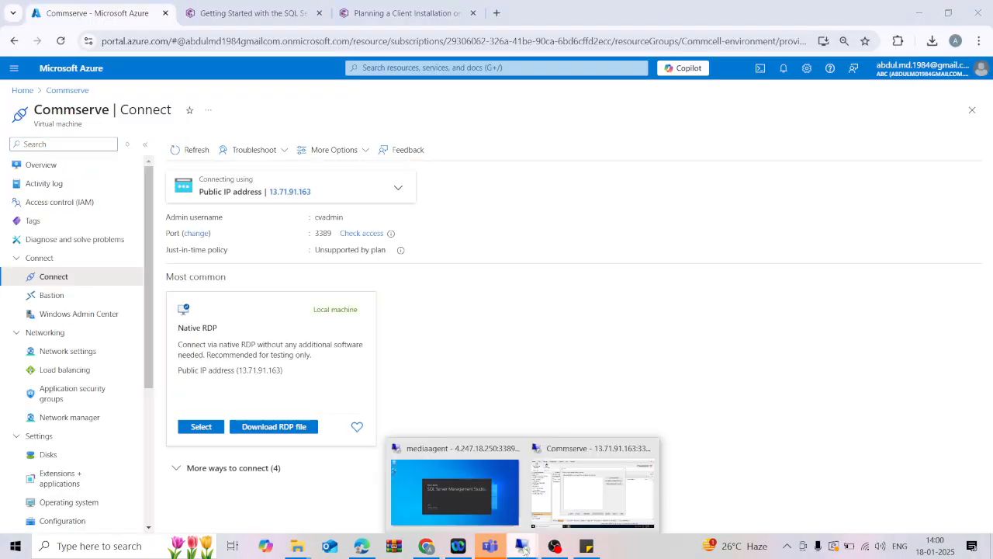
pyautogui.click(461, 501)
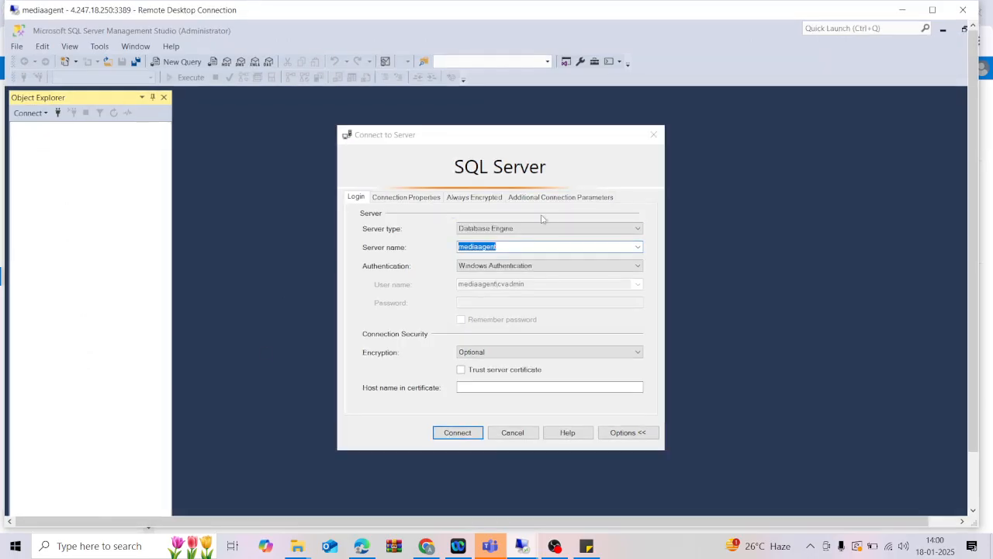
# Connect SSMS to the mediaagent server, confirm AdventureWorks2022 under Databases, then minimise SSMS.
pyautogui.click(464, 435)
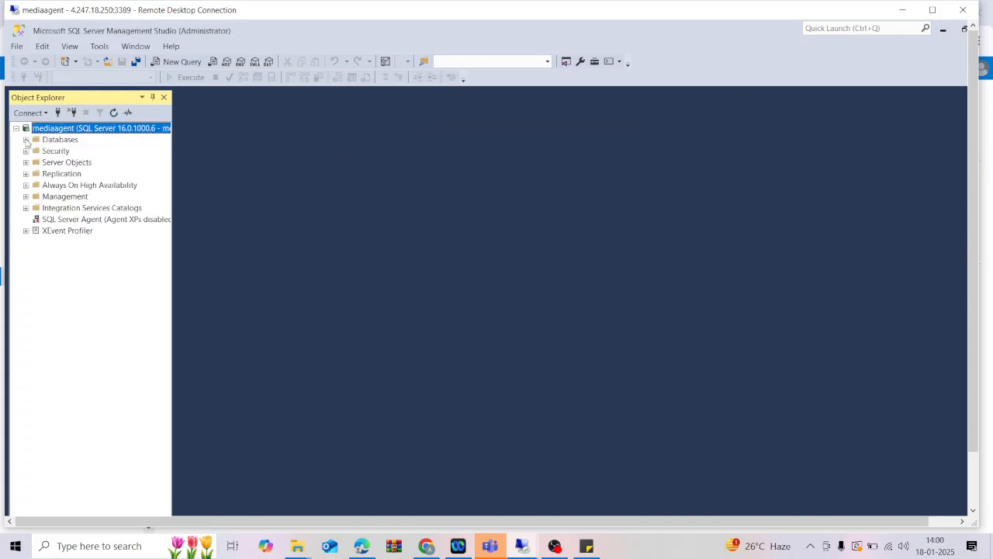
pyautogui.click(26, 139)
pyautogui.click(89, 174)
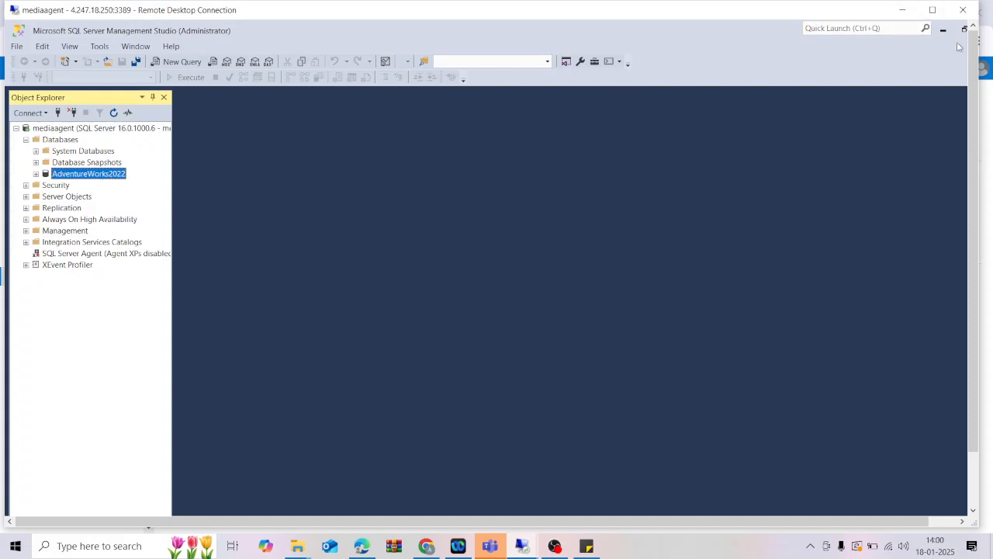
pyautogui.click(933, 11)
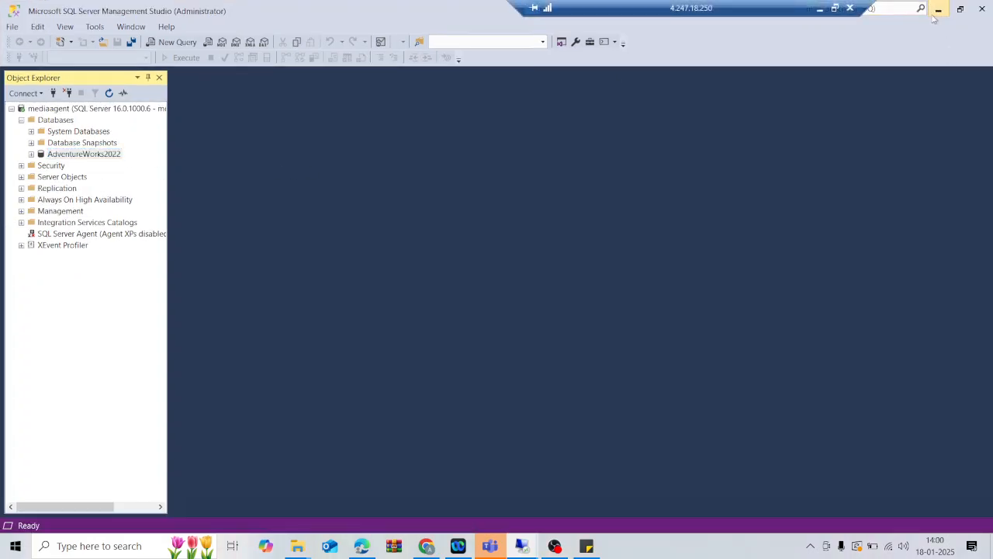
pyautogui.click(937, 10)
pyautogui.click(836, 8)
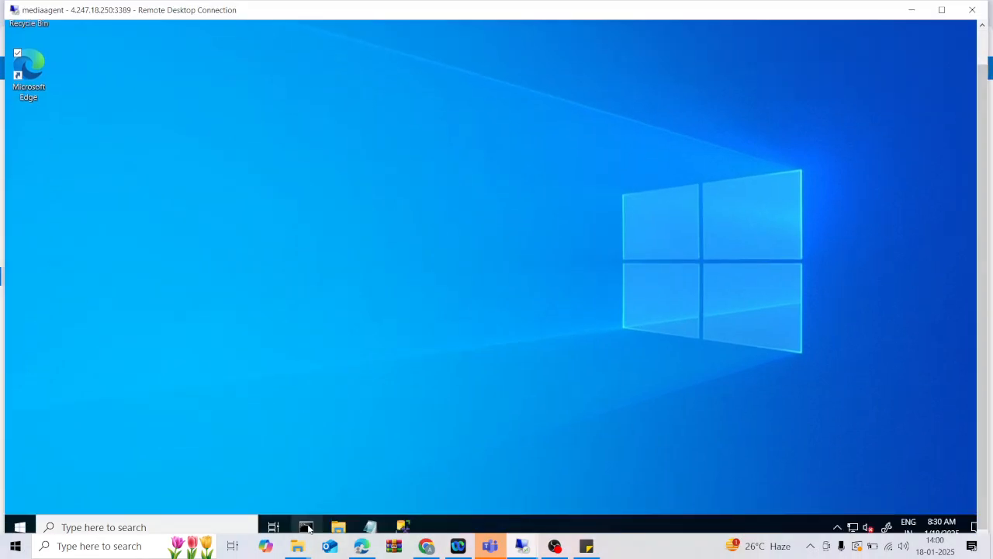
# Highlight the IPv4 address 10.0.0.5 in the ipconfig output, then minimise Command Prompt.
pyautogui.click(306, 527)
pyautogui.click(258, 256)
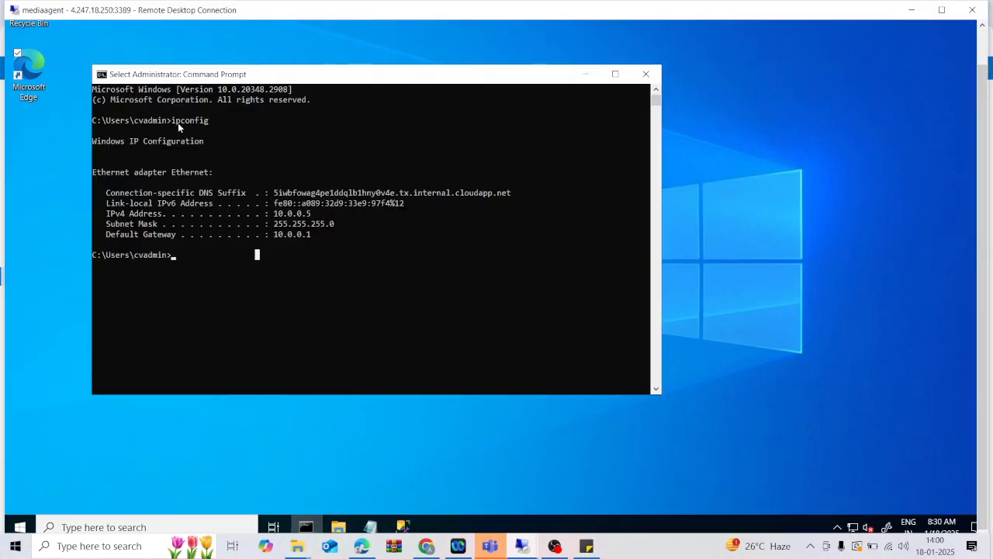
pyautogui.click(211, 128)
pyautogui.moveTo(276, 218); pyautogui.dragTo(307, 221)
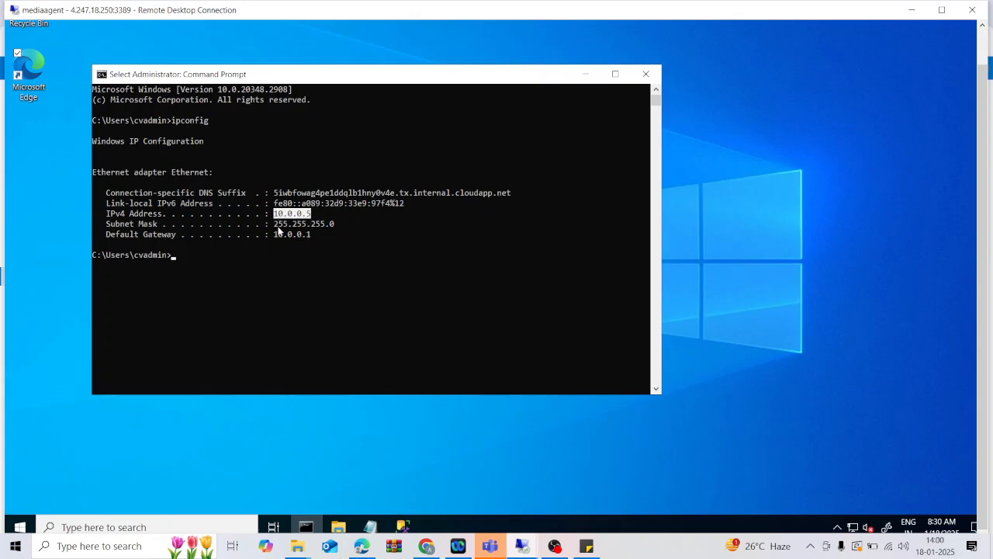
pyautogui.click(286, 217)
pyautogui.moveTo(275, 218); pyautogui.dragTo(310, 220)
pyautogui.click(289, 235)
pyautogui.moveTo(274, 217); pyautogui.dragTo(320, 218)
pyautogui.click(290, 224)
pyautogui.moveTo(277, 214); pyautogui.dragTo(311, 215)
pyautogui.click(295, 224)
pyautogui.click(276, 214)
pyautogui.click(290, 234)
pyautogui.click(585, 74)
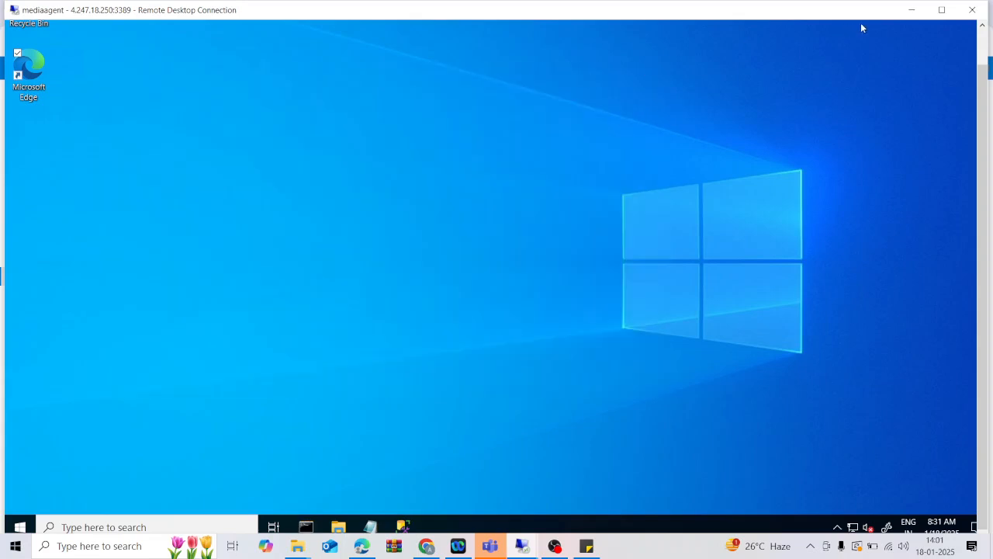
# Return to the Commserve installer and enter 10.0.0.5 as the target host name.
pyautogui.click(916, 13)
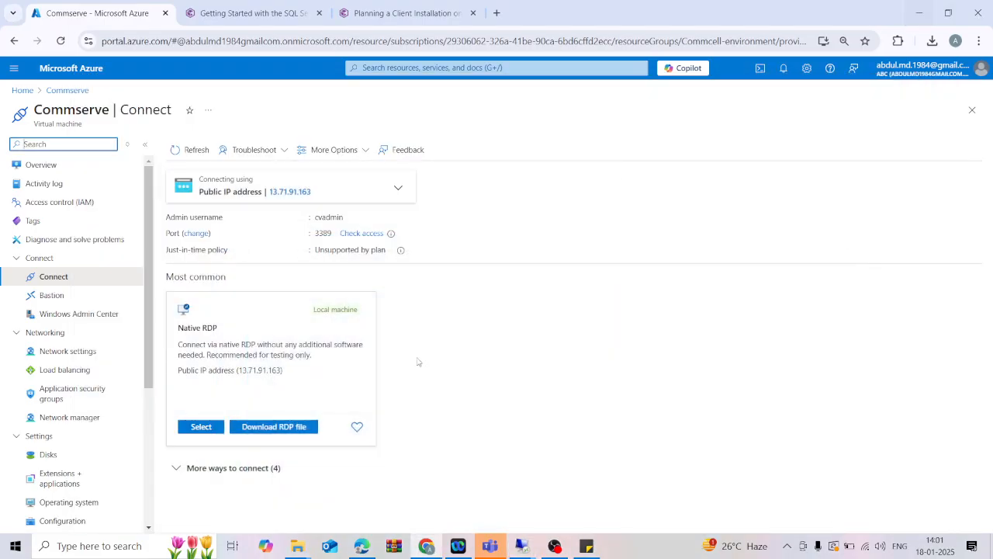
pyautogui.moveTo(517, 549)
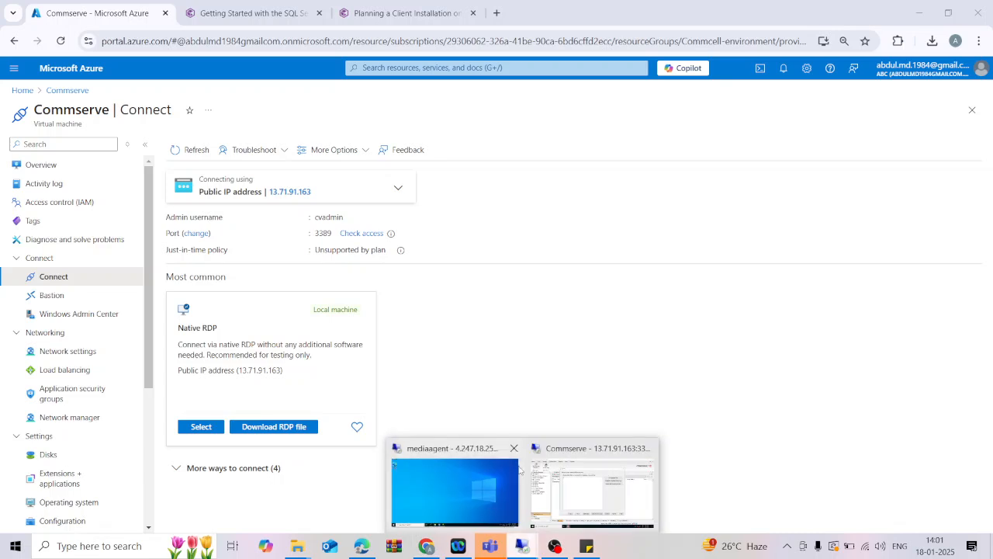
pyautogui.click(737, 492)
pyautogui.click(280, 158)
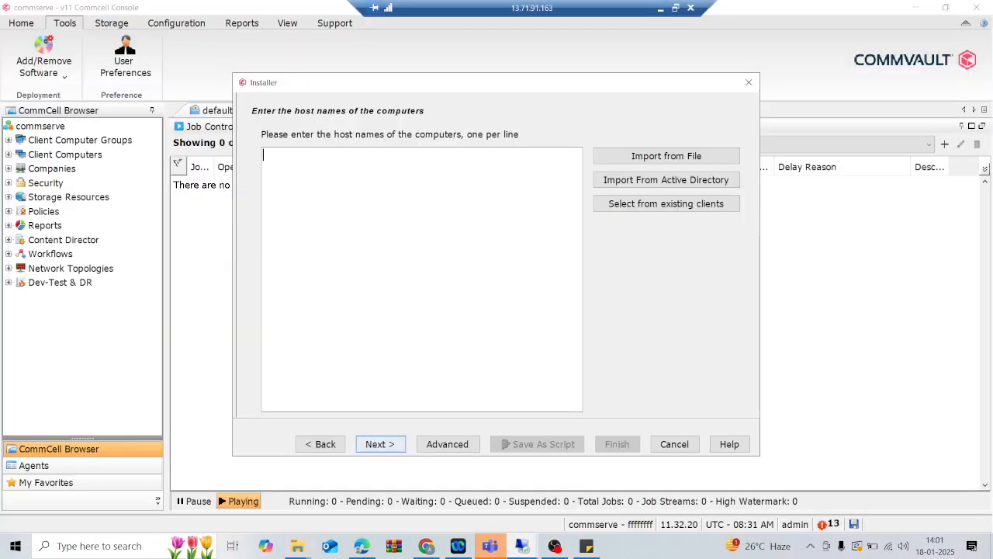
pyautogui.write('10.0')
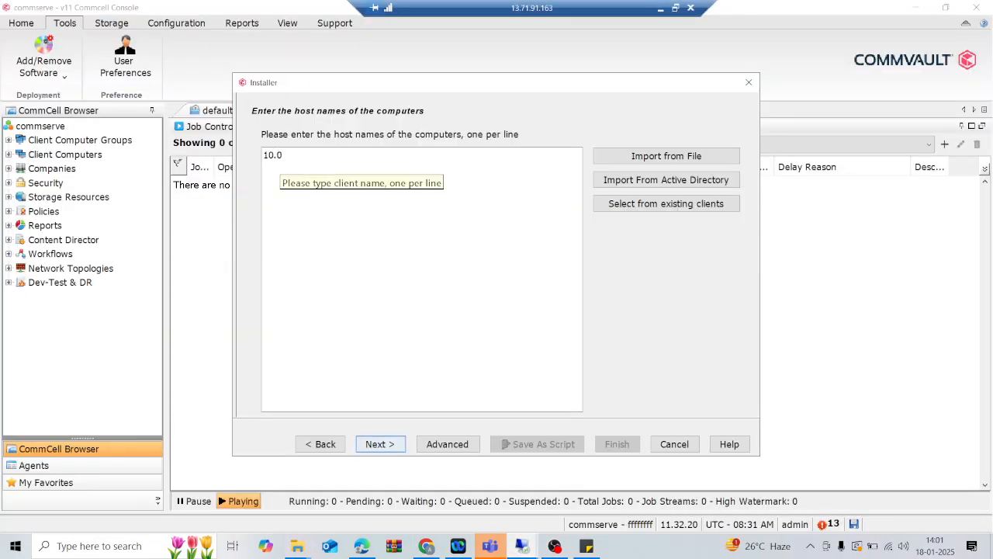
pyautogui.write('.0.5')
# Advance to account information and enter the administrator user name, password and password confirmation.
pyautogui.click(394, 445)
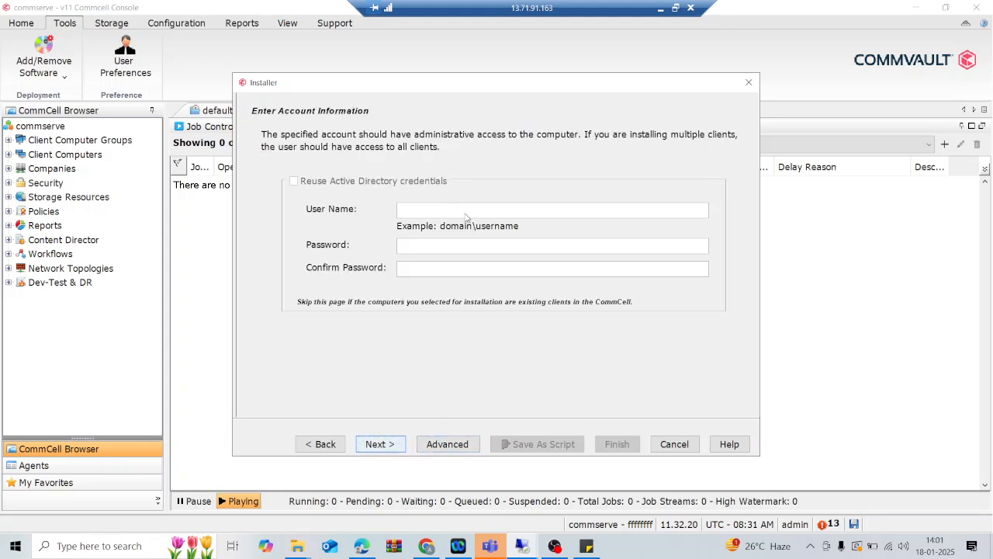
pyautogui.click(493, 249)
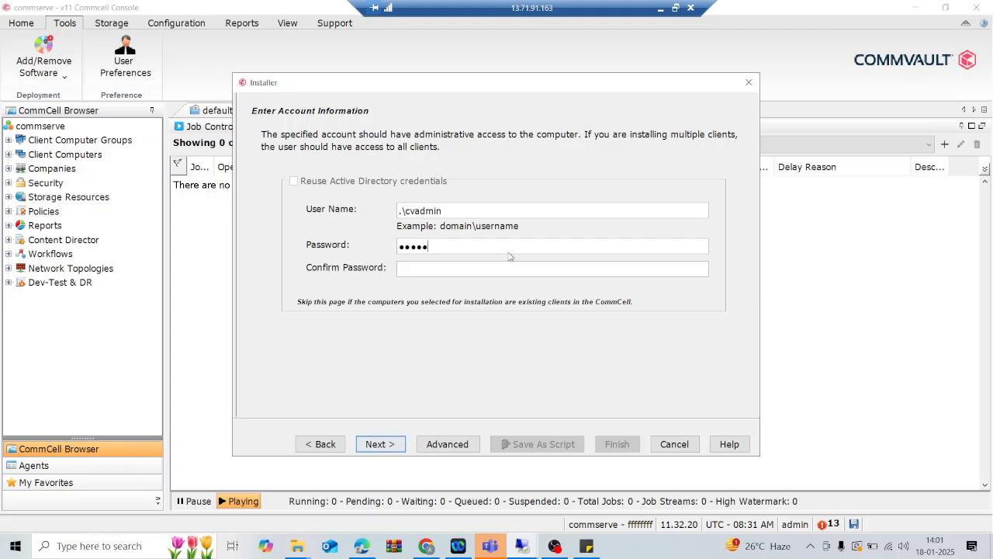
pyautogui.write('***')
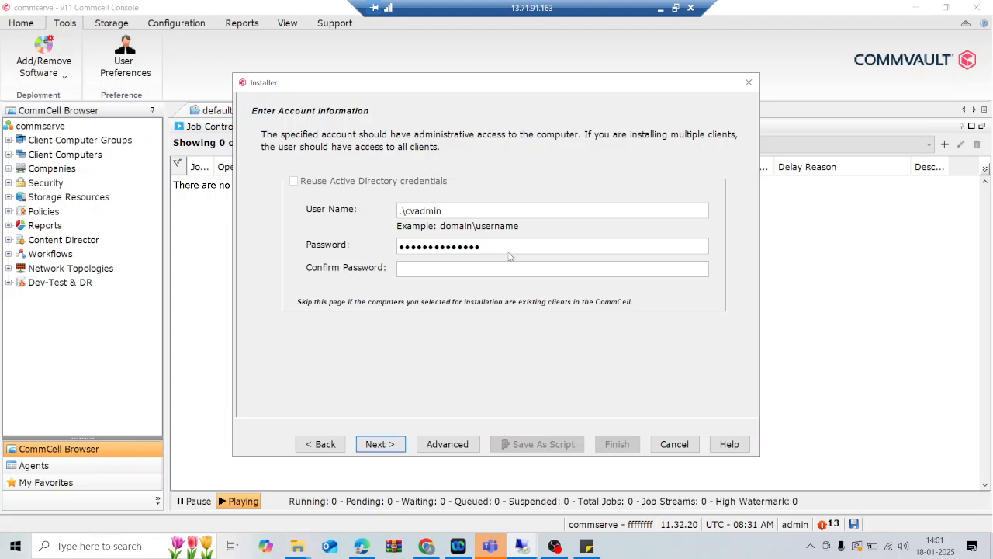
pyautogui.write('***')
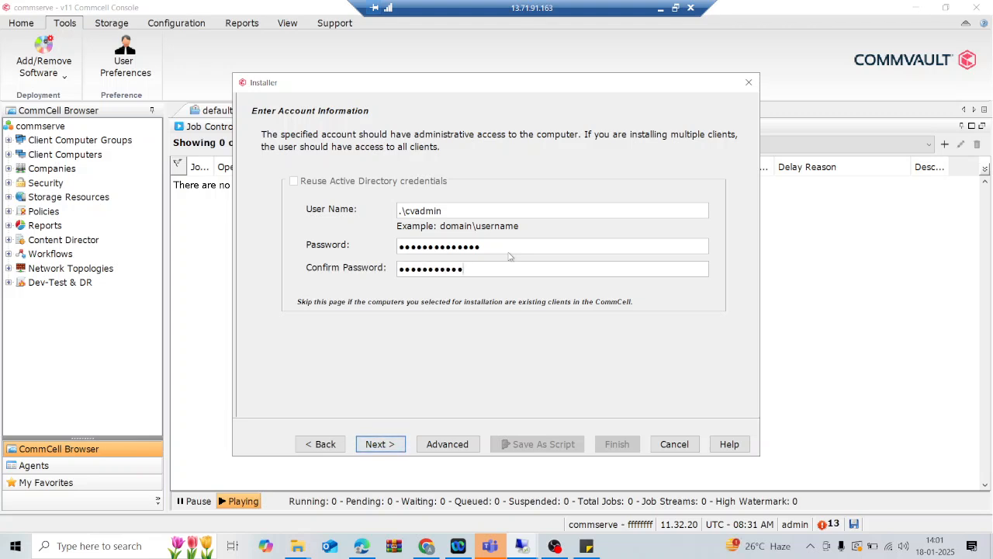
pyautogui.write('**')
# Tick MSSQL Agent under the Database packages and advance to Recommended Settings.
pyautogui.click(379, 444)
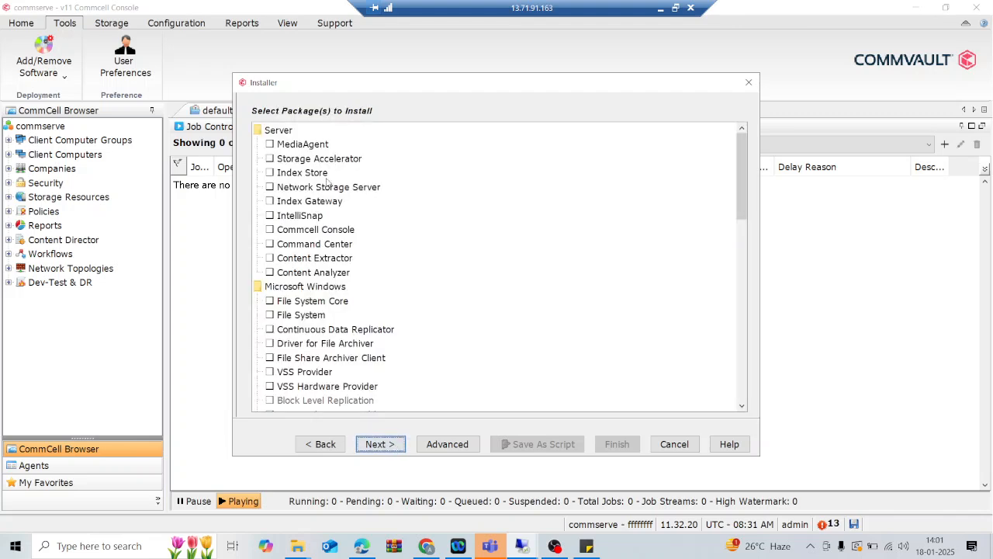
pyautogui.scroll(-1, 423, 265)
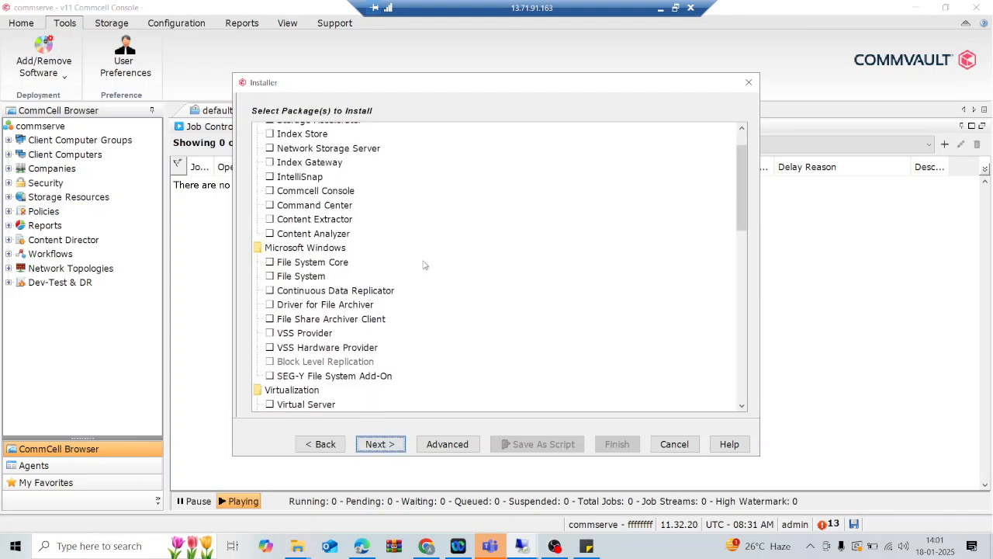
pyautogui.scroll(-5, 423, 266)
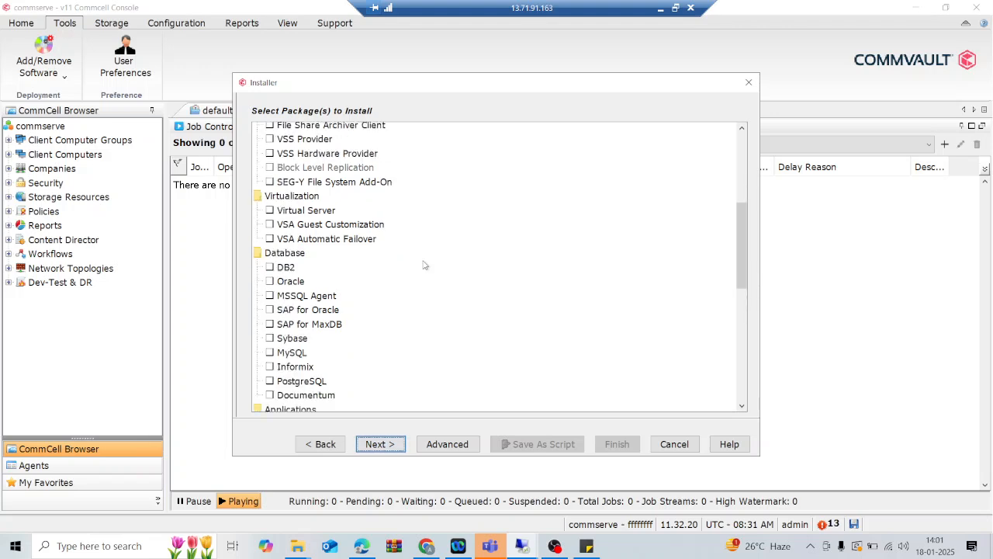
pyautogui.scroll(-1, 340, 279)
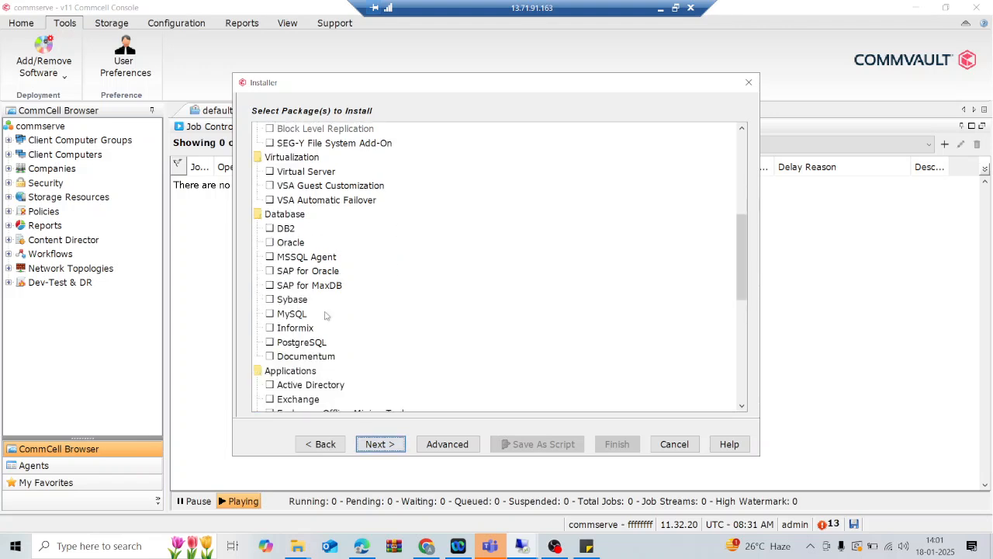
pyautogui.scroll(-1, 326, 316)
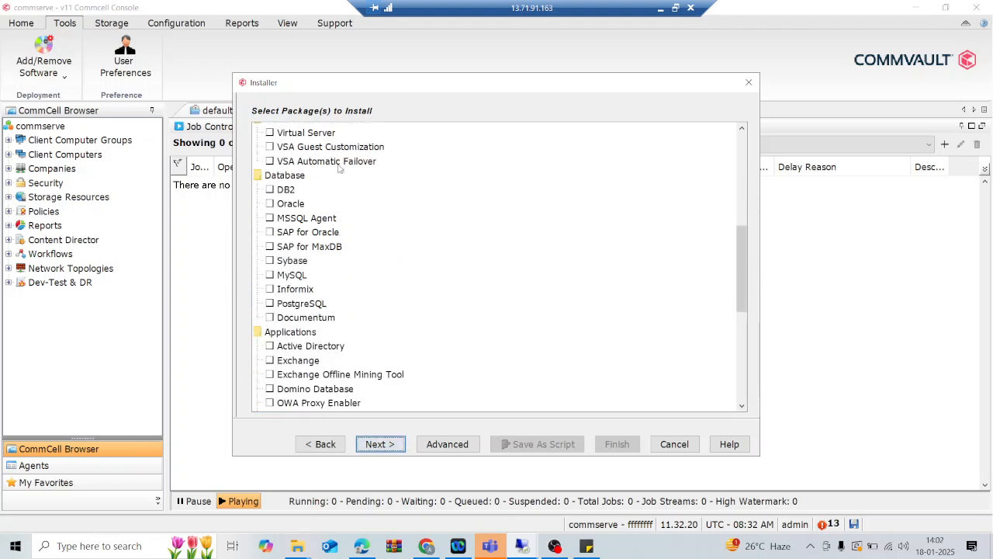
pyautogui.click(270, 220)
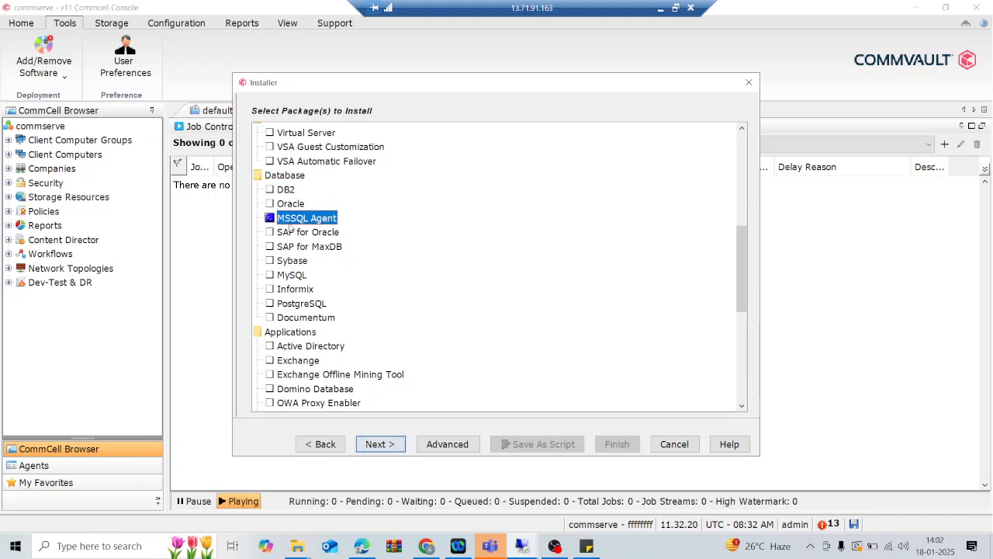
pyautogui.click(391, 444)
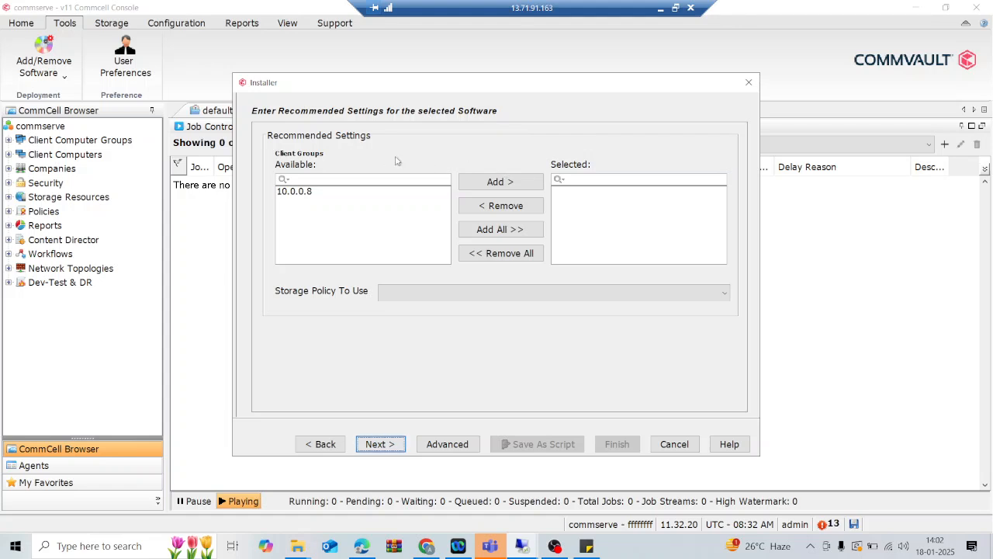
# Accept the default SQL agent install options, no firewall route, and submit the job to run immediately.
pyautogui.click(380, 444)
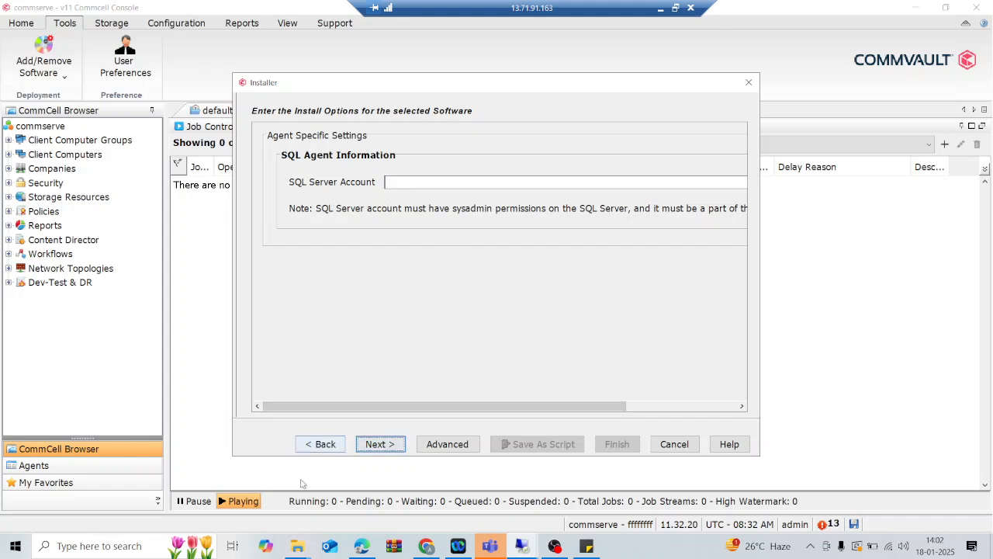
pyautogui.click(379, 444)
pyautogui.click(317, 446)
pyautogui.click(391, 445)
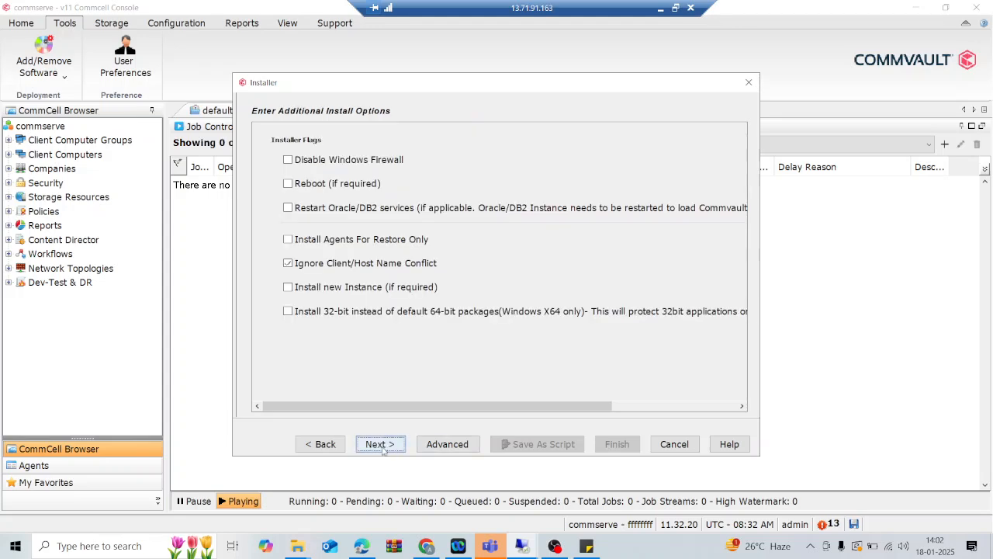
pyautogui.click(390, 446)
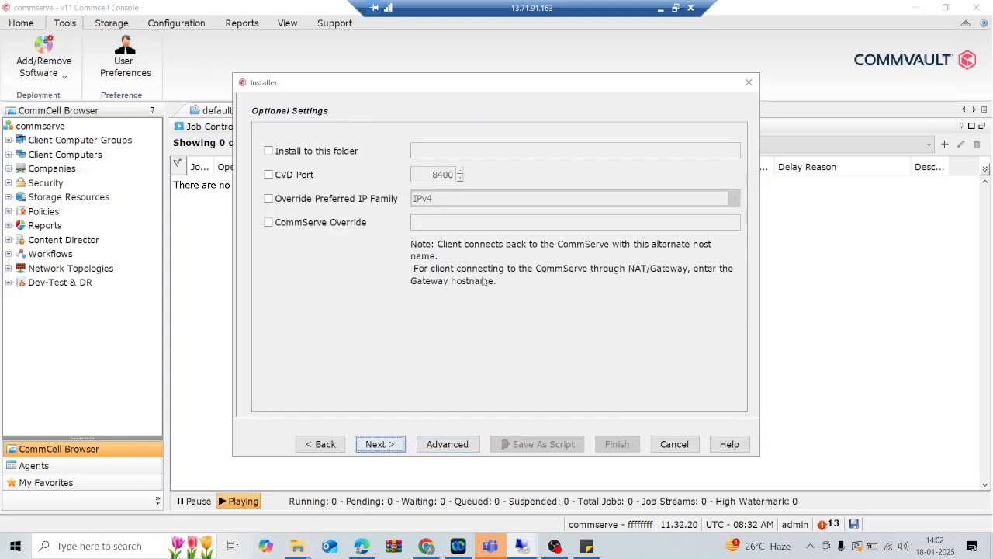
pyautogui.click(380, 445)
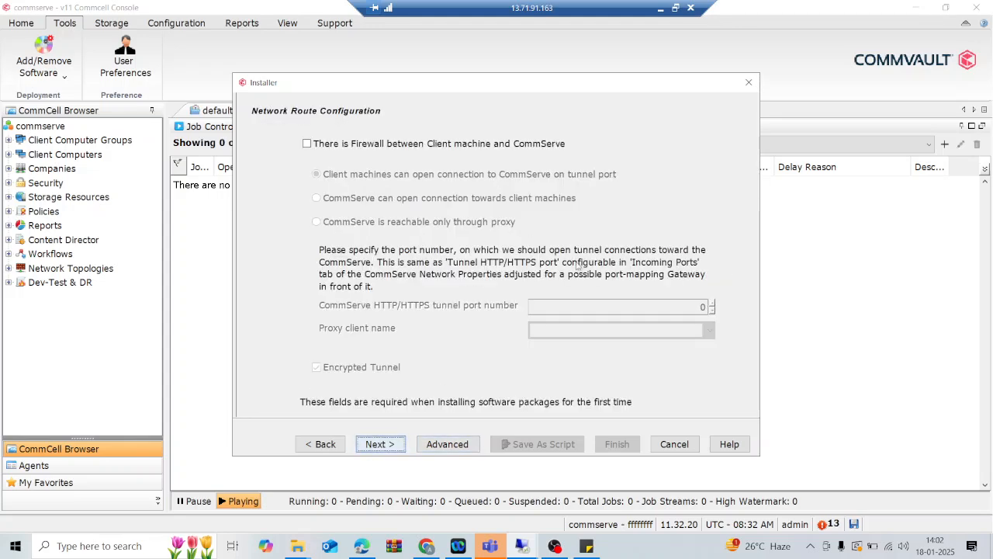
pyautogui.click(400, 444)
pyautogui.click(403, 443)
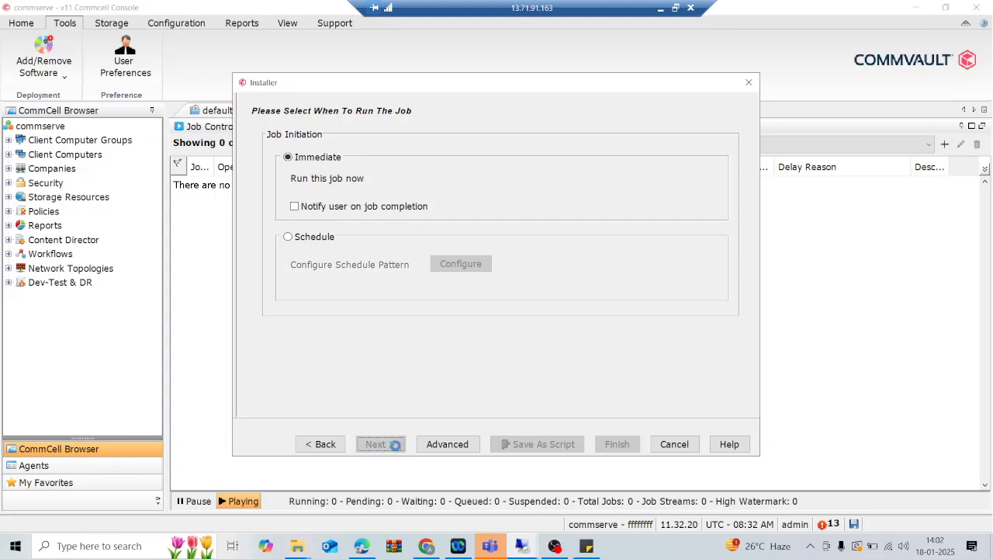
pyautogui.click(612, 446)
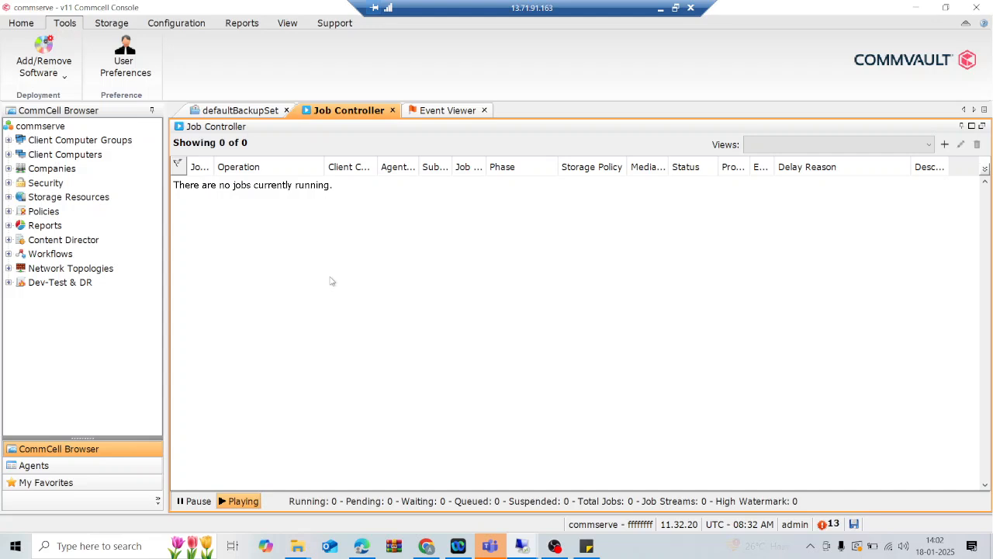
# Open install job 3039's details and confirm its progress and general info show Completed at 100%.
pyautogui.click(350, 187)
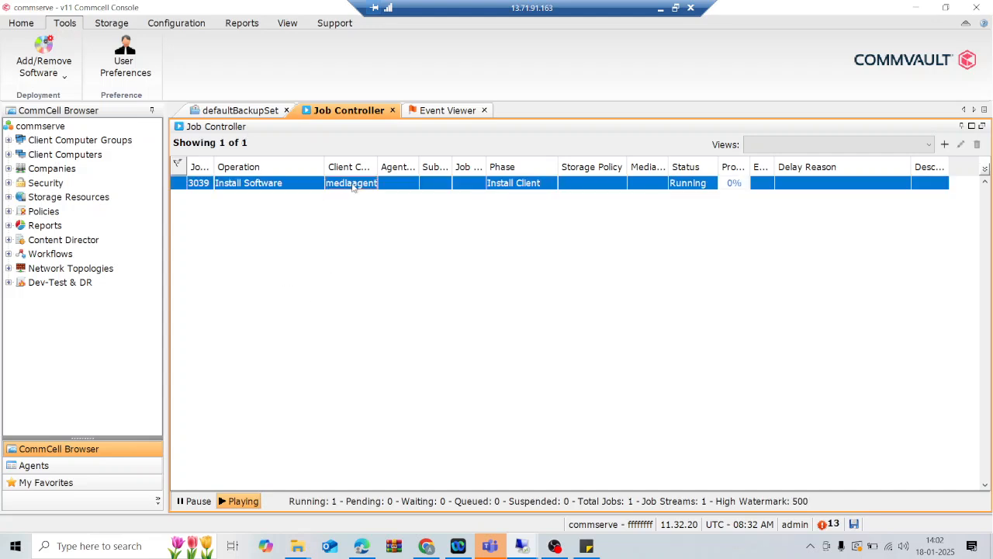
pyautogui.doubleClick(369, 186)
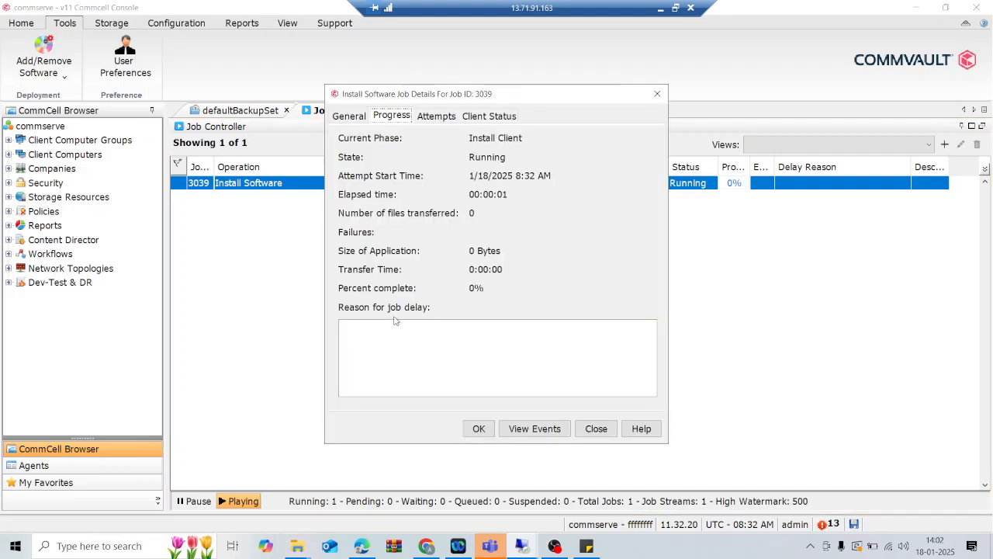
pyautogui.moveTo(439, 103); pyautogui.dragTo(497, 139)
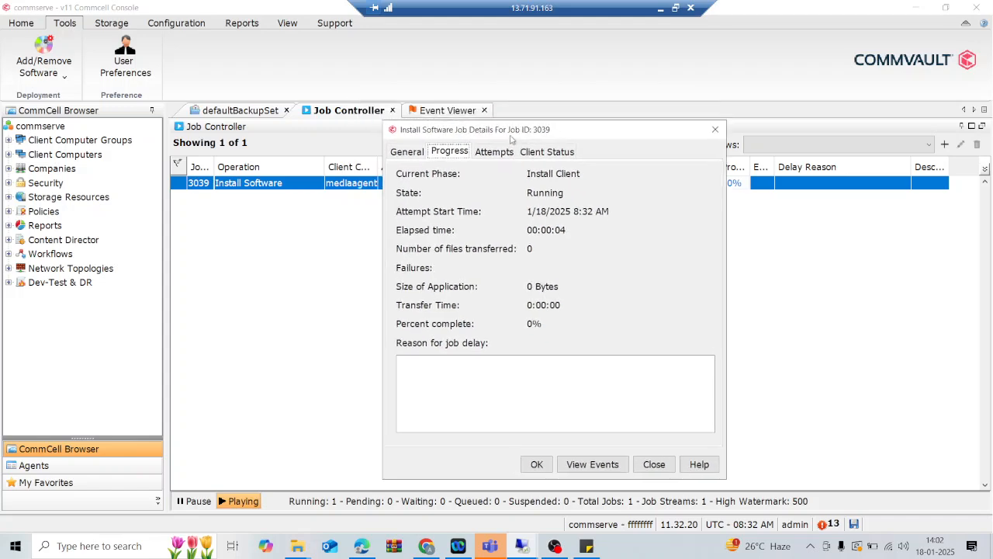
pyautogui.click(411, 154)
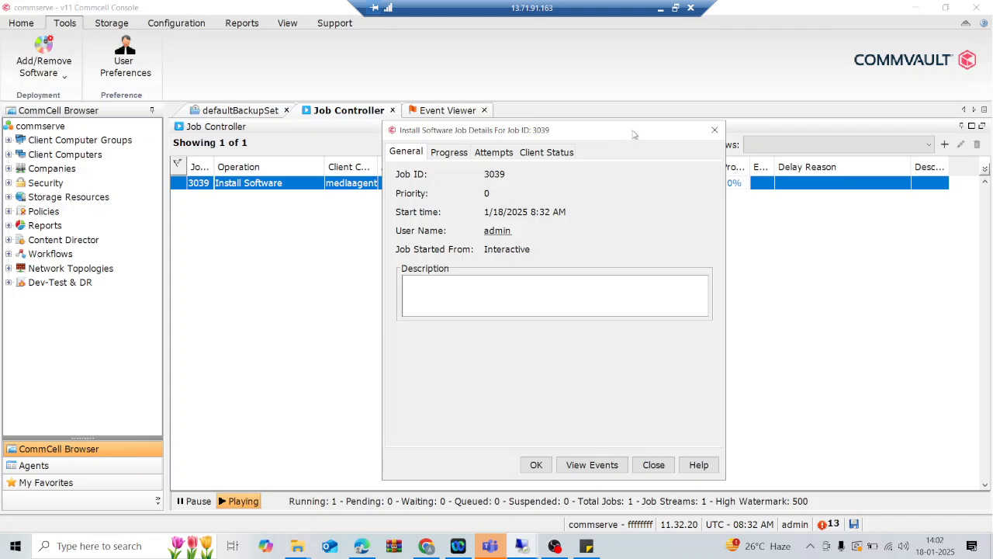
pyautogui.moveTo(634, 132); pyautogui.dragTo(590, 136)
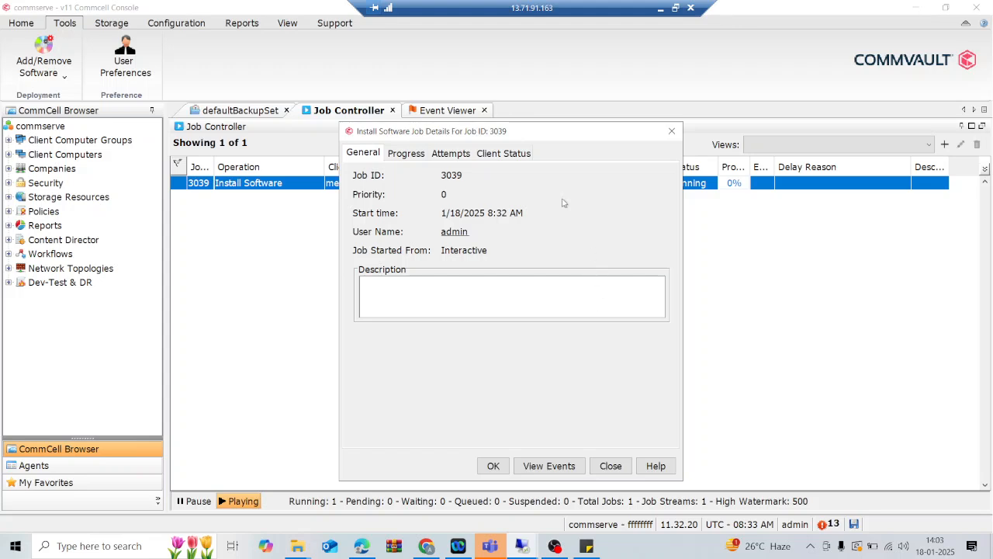
pyautogui.click(675, 7)
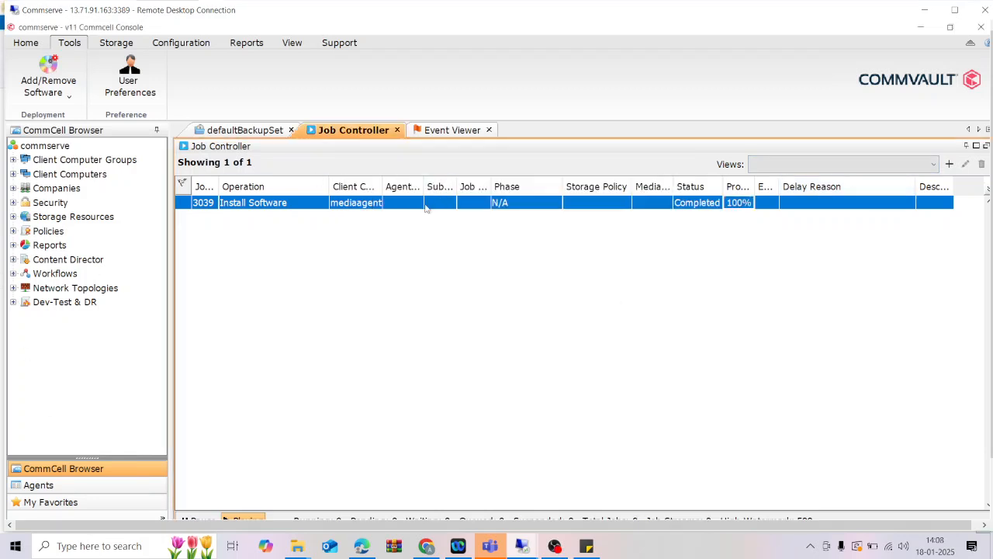
# Refresh Client Computers and expand mediaagent to show SQL Server beside File System and Virtual Server.
pyautogui.moveTo(383, 186); pyautogui.dragTo(399, 186)
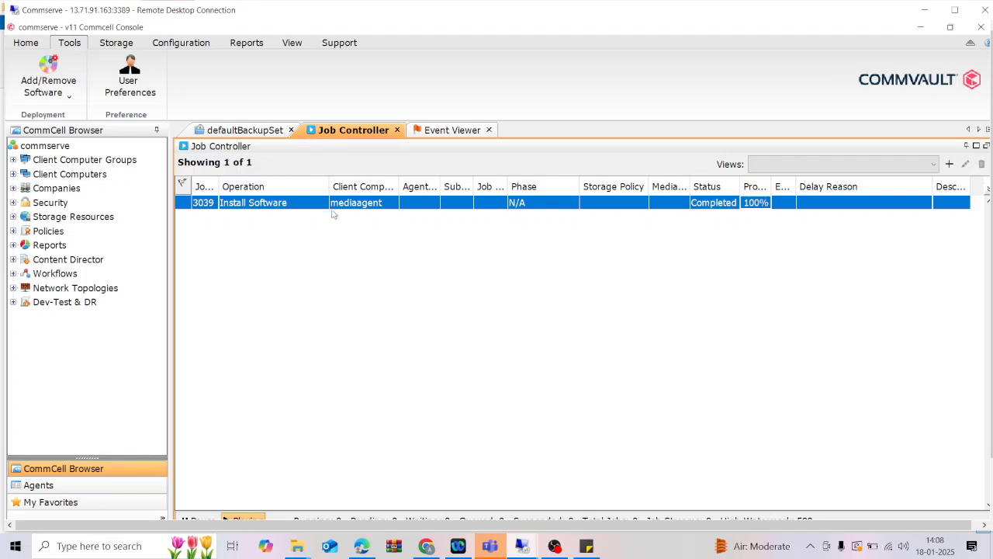
pyautogui.click(82, 175)
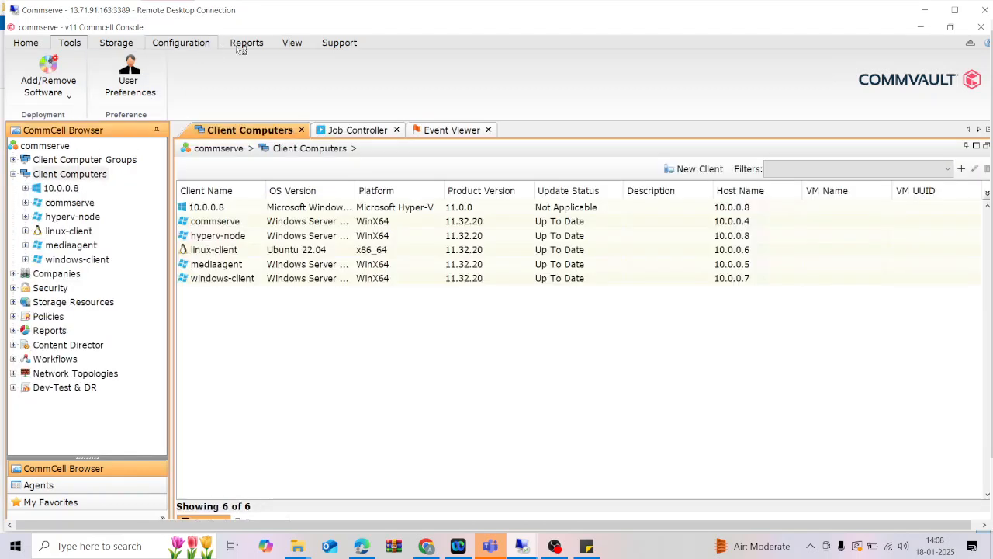
pyautogui.click(292, 42)
pyautogui.click(107, 75)
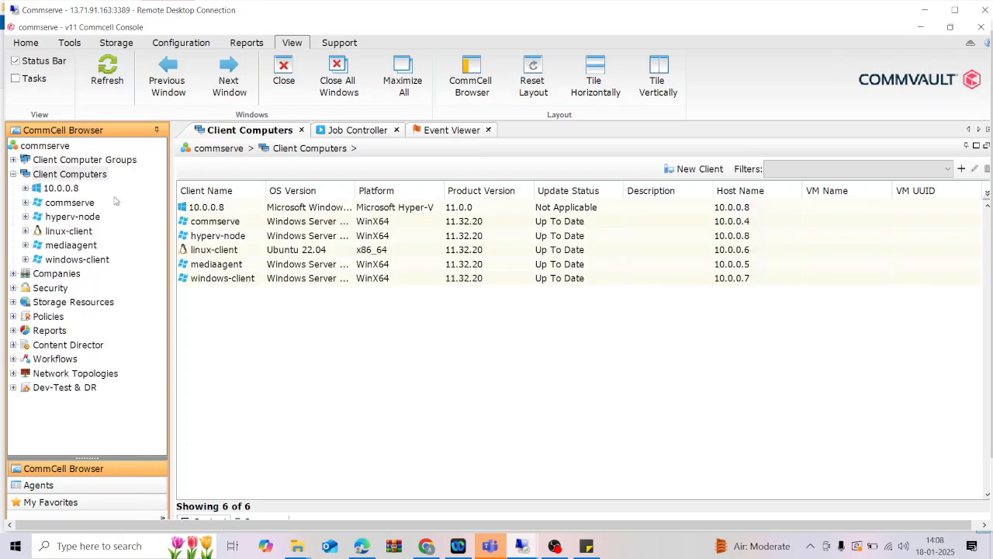
pyautogui.click(87, 247)
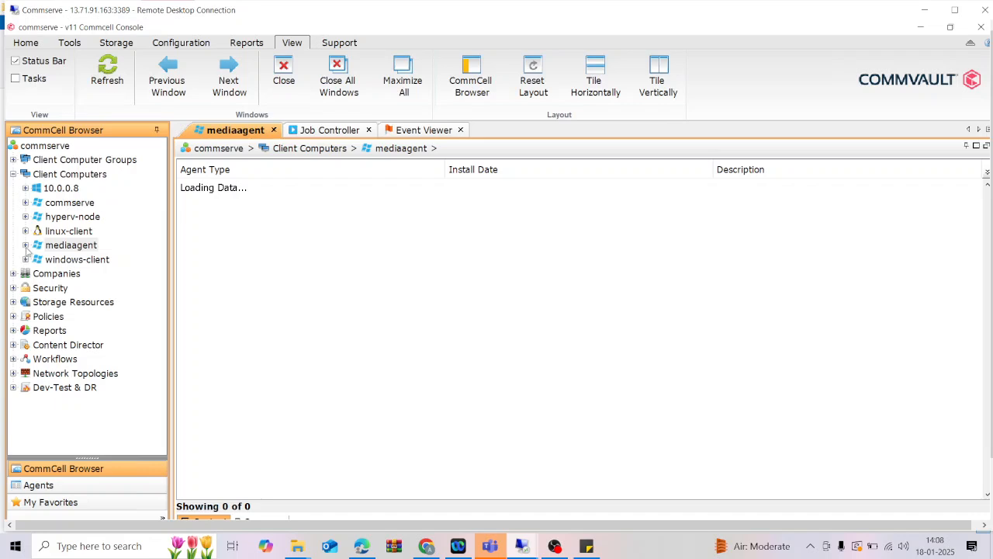
pyautogui.click(25, 246)
pyautogui.click(244, 204)
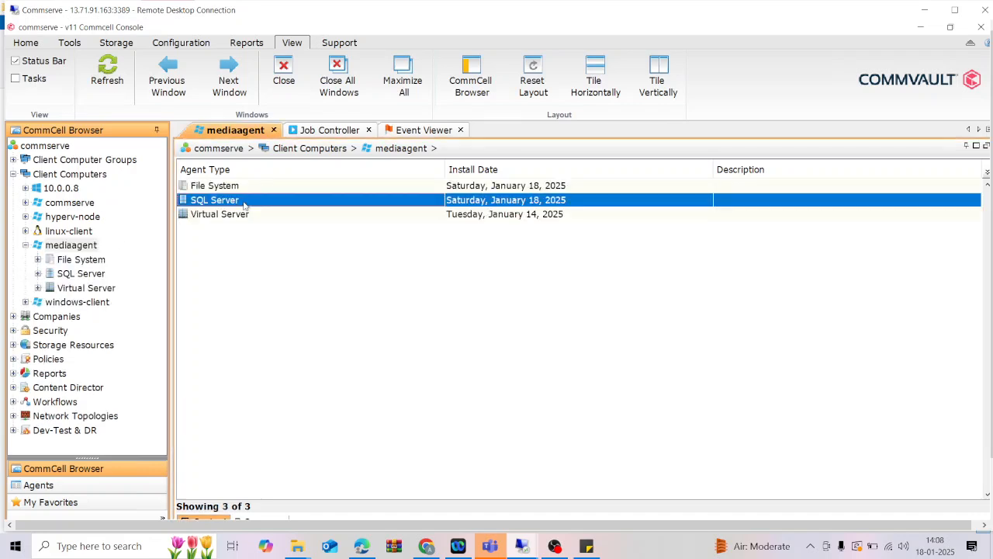
# Open SQL Server under mediaagent, then the mediaagent instance, to reveal its default Database subclient.
pyautogui.doubleClick(303, 202)
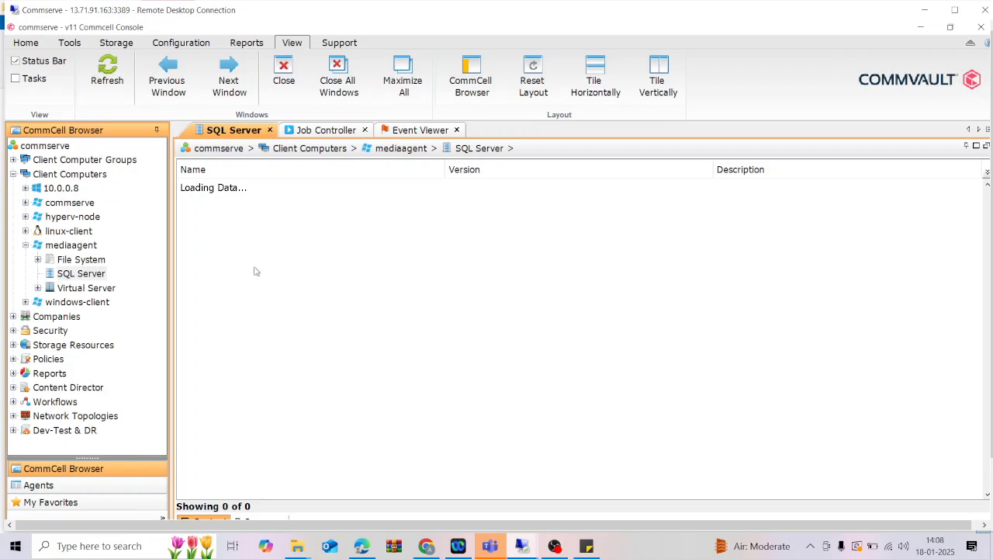
pyautogui.click(277, 191)
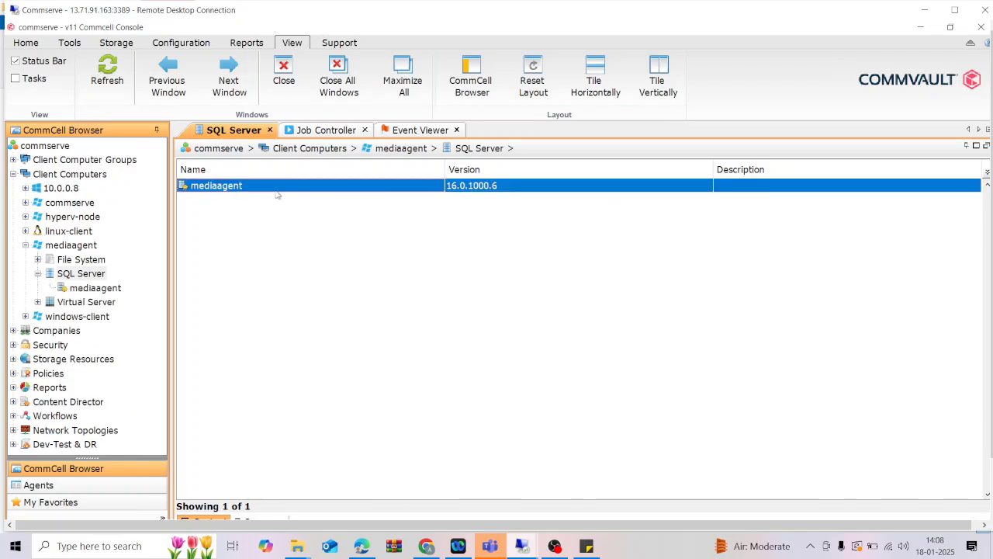
pyautogui.doubleClick(278, 193)
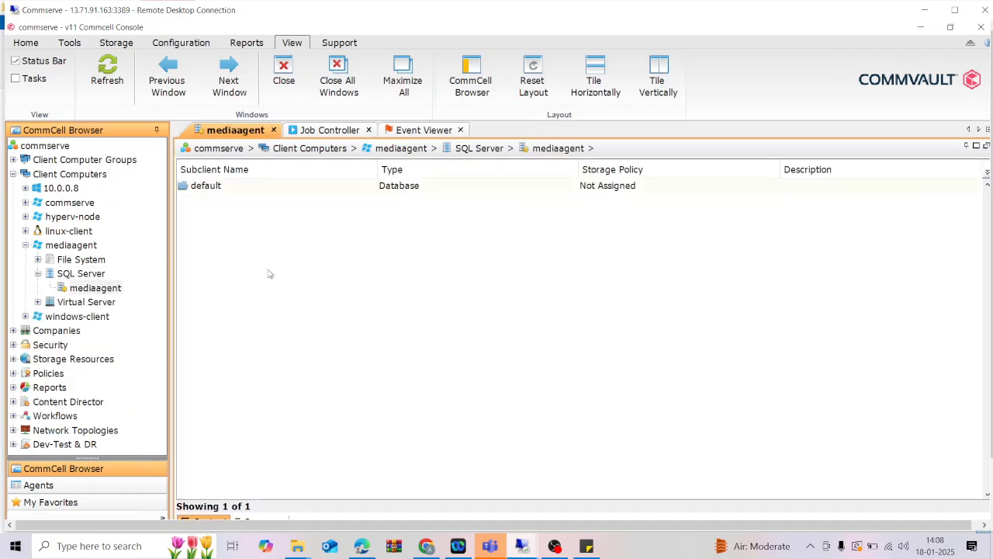
pyautogui.click(259, 187)
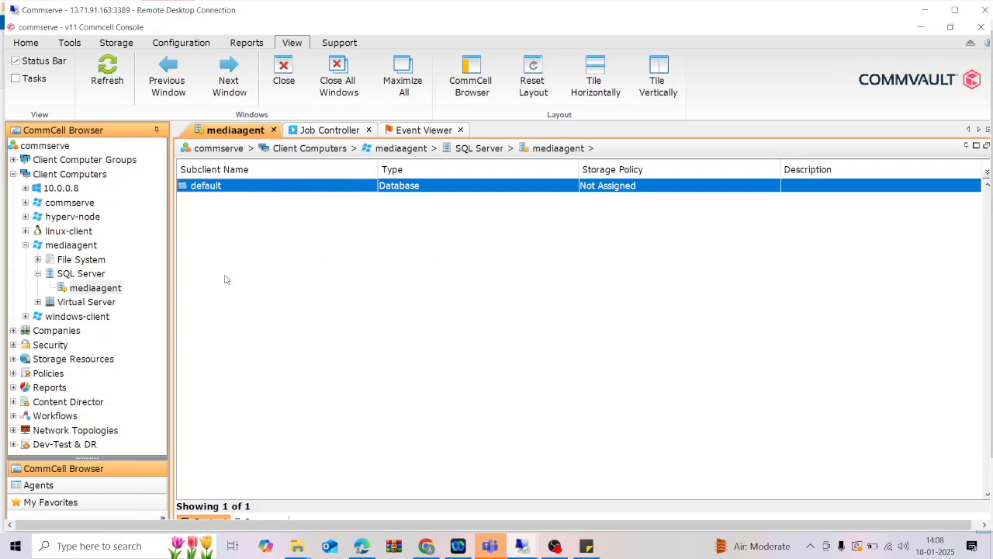
# Check the default subclient's General and Content tabs, close them, and return to the mediaagent instance list.
pyautogui.rightClick(327, 194)
pyautogui.click(494, 321)
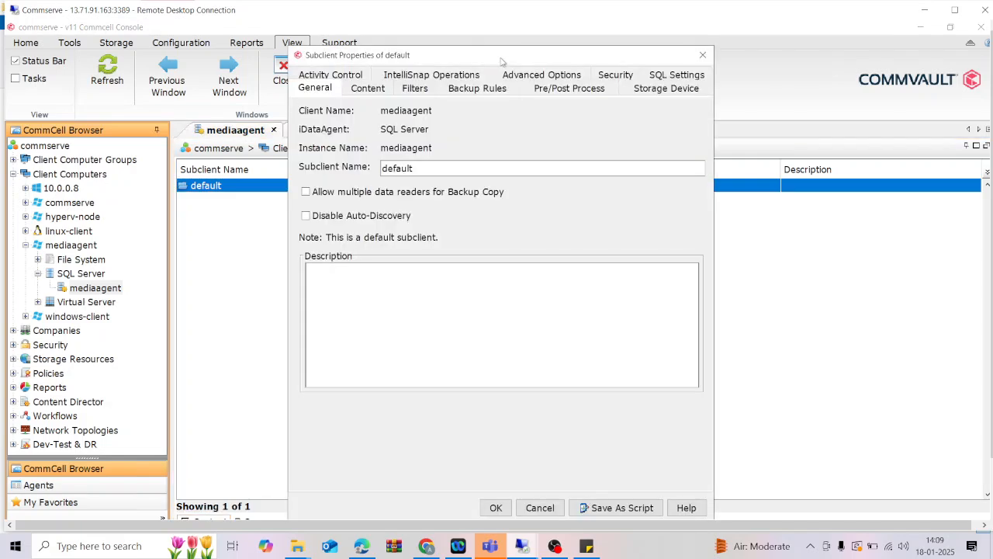
pyautogui.moveTo(504, 62); pyautogui.dragTo(495, 203)
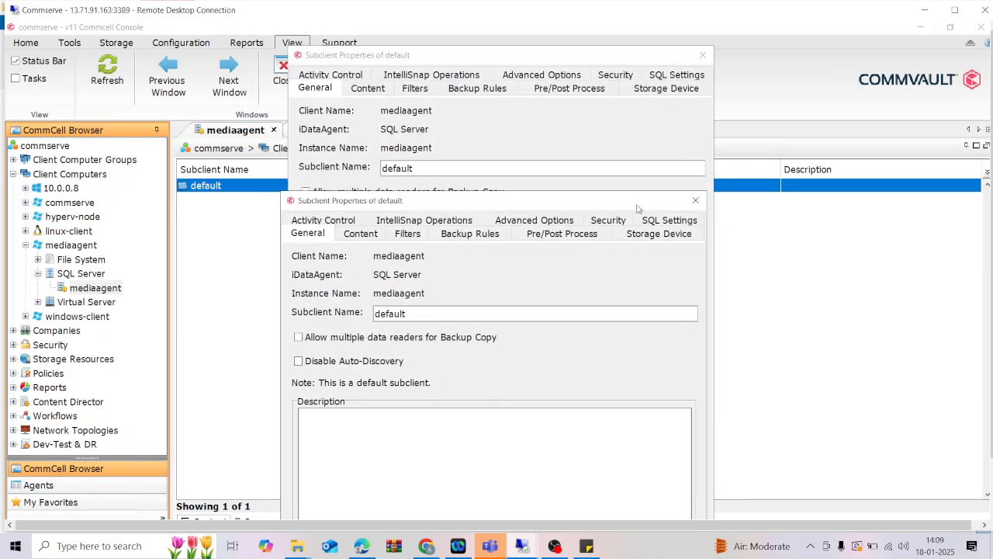
pyautogui.click(698, 203)
pyautogui.click(366, 89)
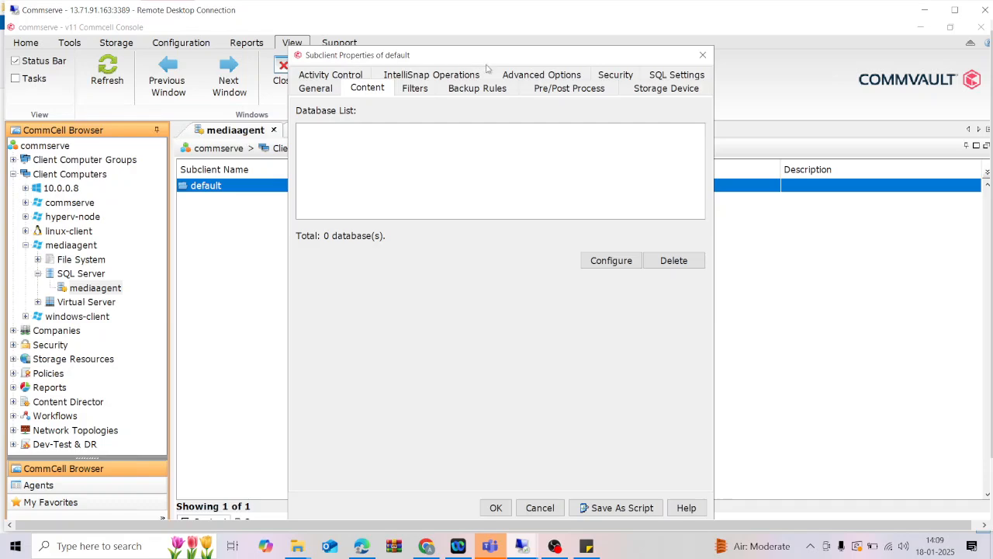
pyautogui.moveTo(483, 58); pyautogui.dragTo(559, 226)
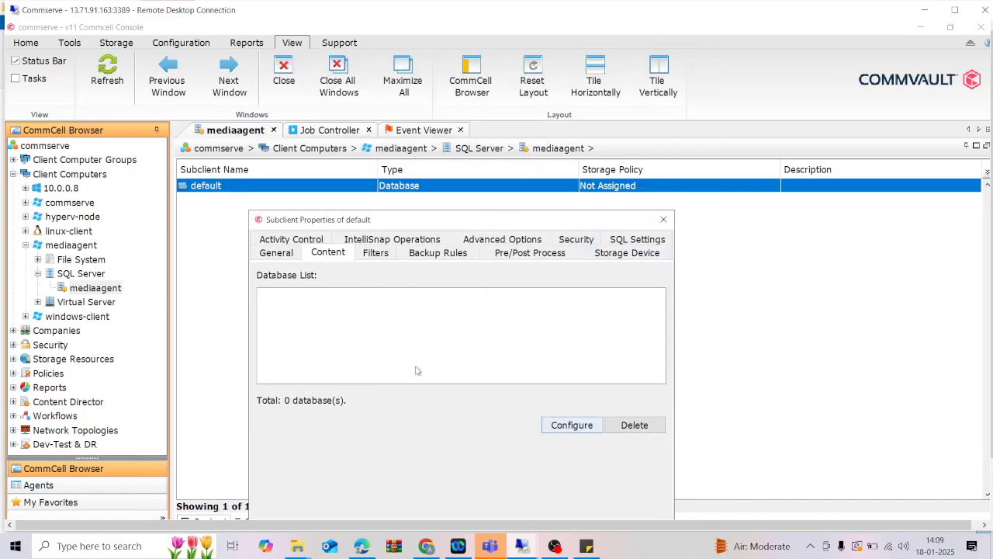
pyautogui.click(663, 220)
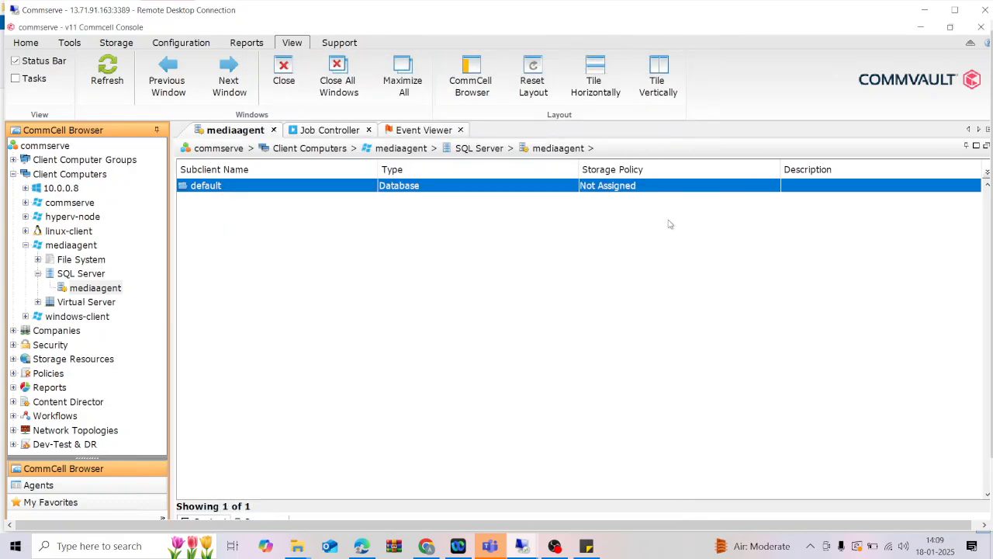
pyautogui.click(484, 149)
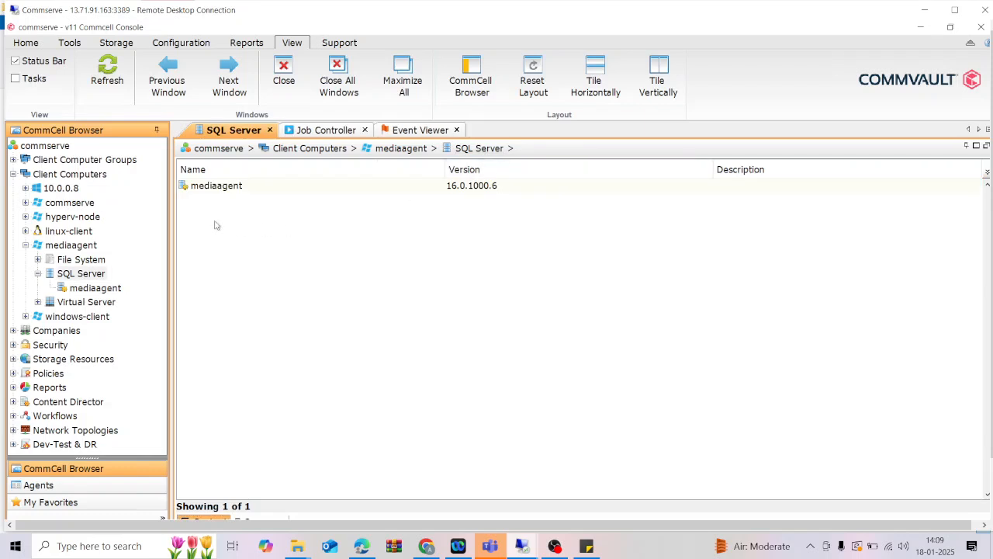
pyautogui.click(249, 187)
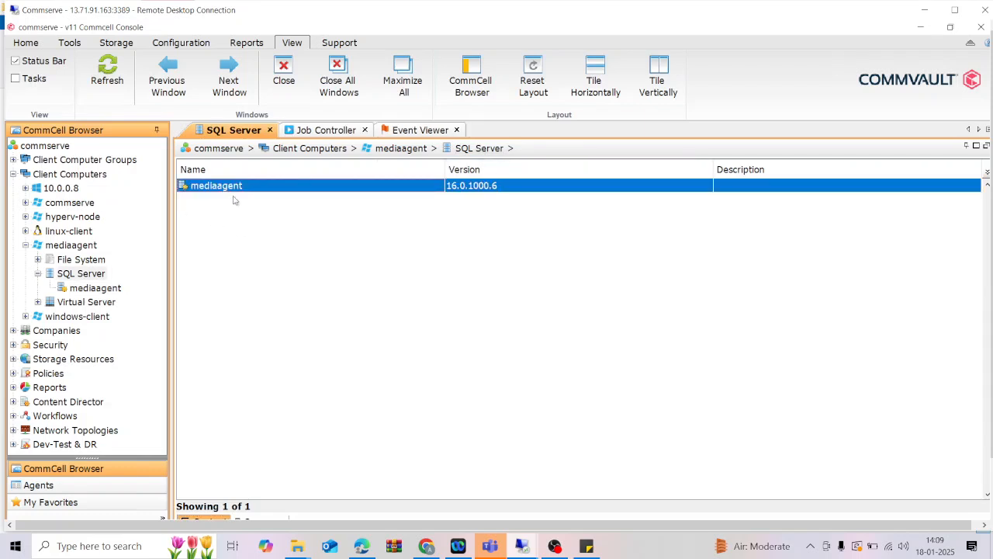